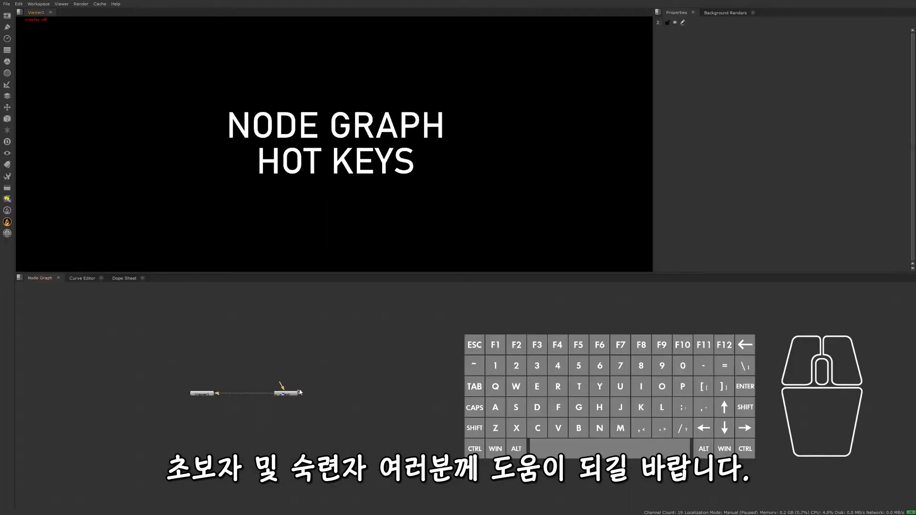
# - Open the Text node's properties and toggle its hide input option on and off again
pyautogui.scroll(5, 296, 398)
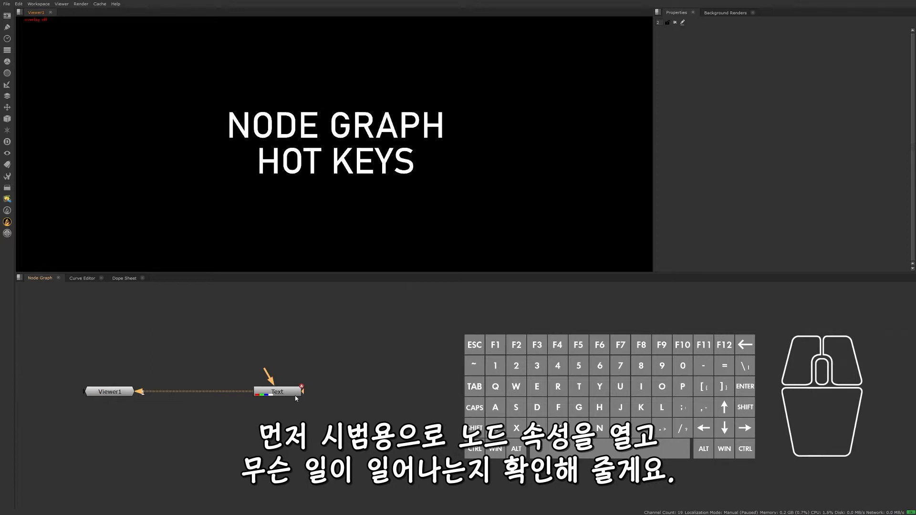
pyautogui.doubleClick(293, 387)
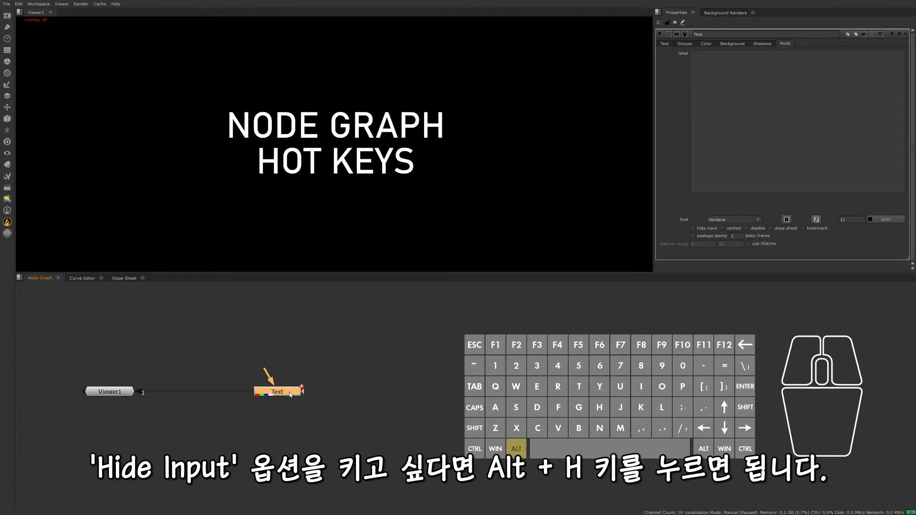
pyautogui.hotkey('alt', 'h')
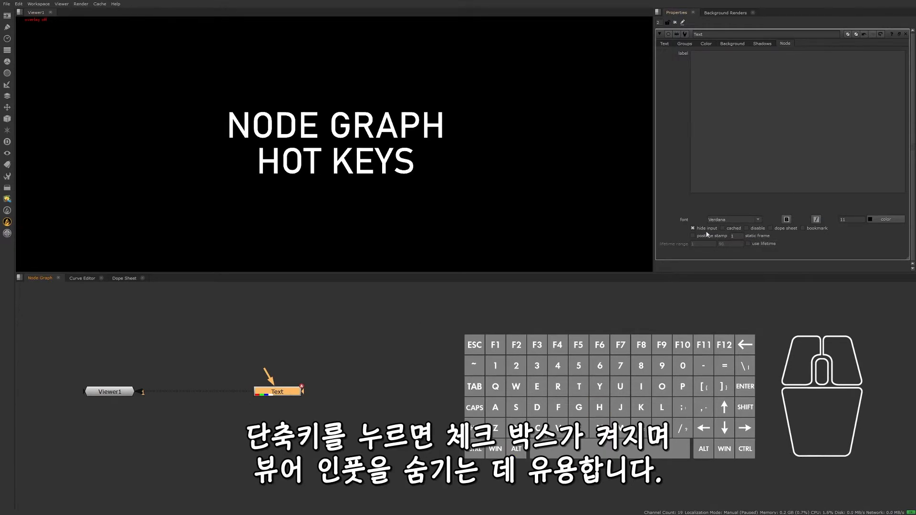
pyautogui.hotkey('alt', 'h')
# - Hide the input arrow of the Viewer1 node in the node graph and deselect the node
pyautogui.click(118, 396)
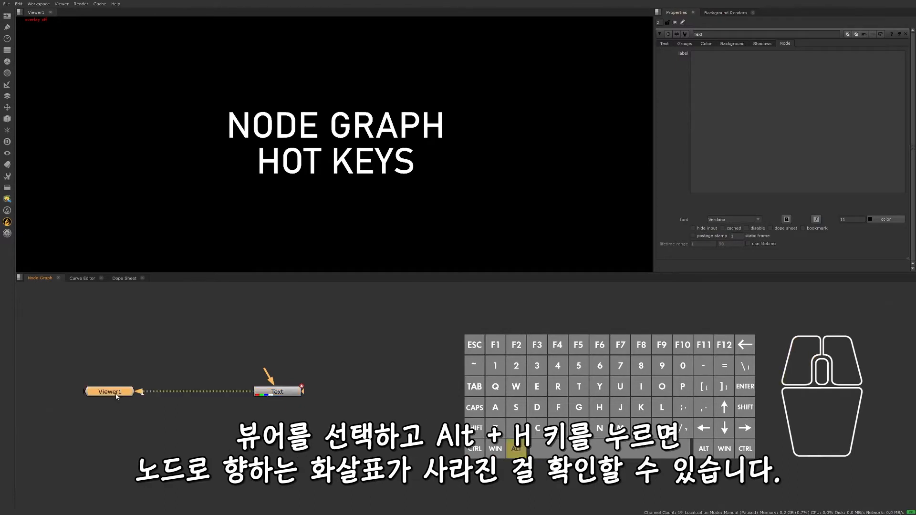
pyautogui.hotkey('alt', 'h')
pyautogui.click(166, 390)
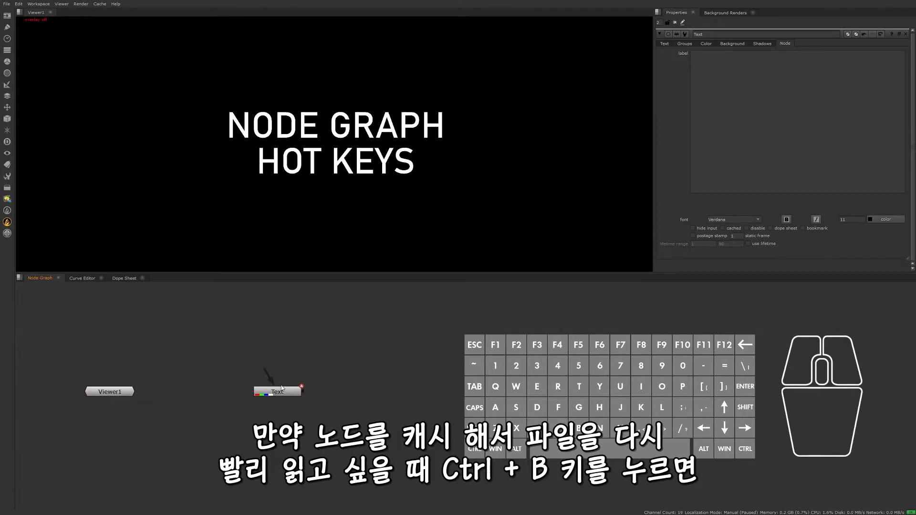
# - Turn on the cached option for the Text node and toggle its disabled state on and off
pyautogui.click(297, 392)
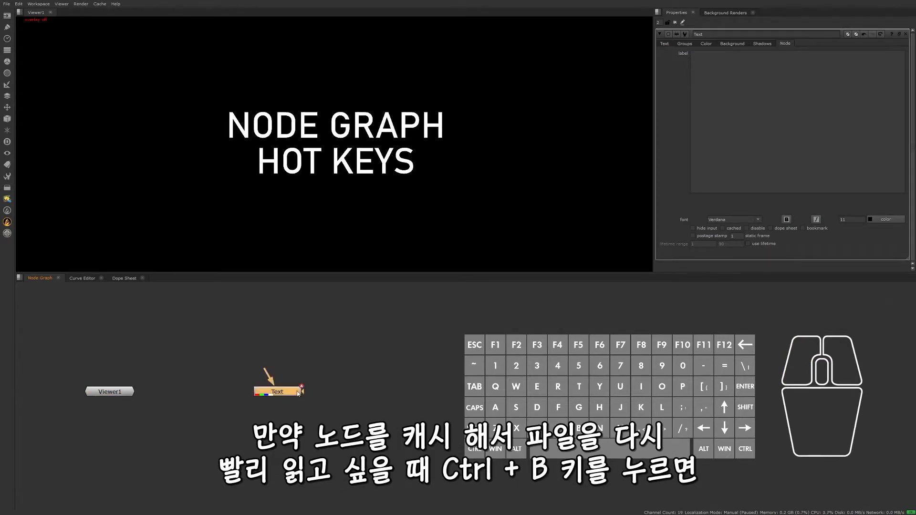
pyautogui.hotkey('ctrl', 'b')
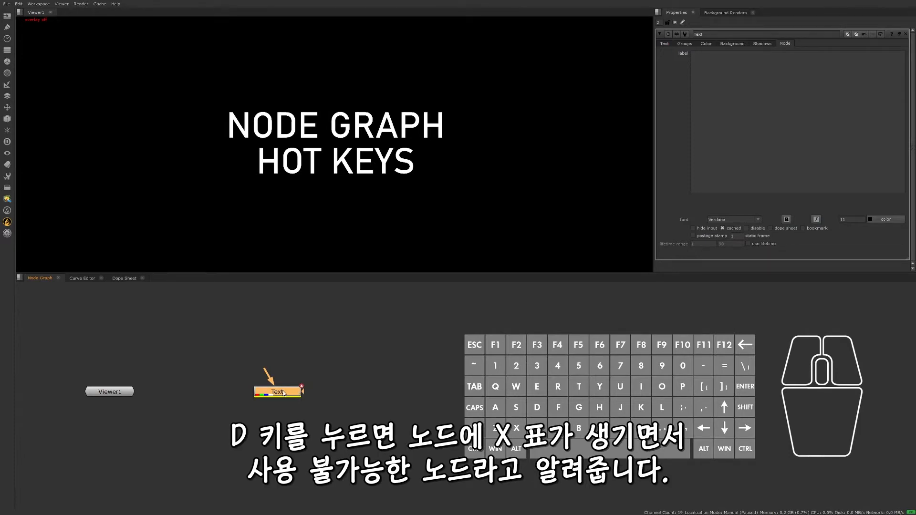
pyautogui.press('d')
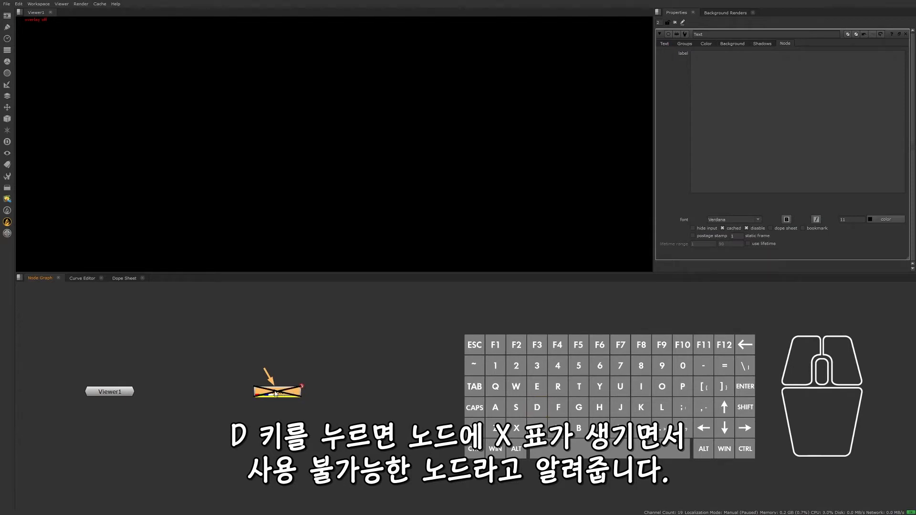
pyautogui.press('d')
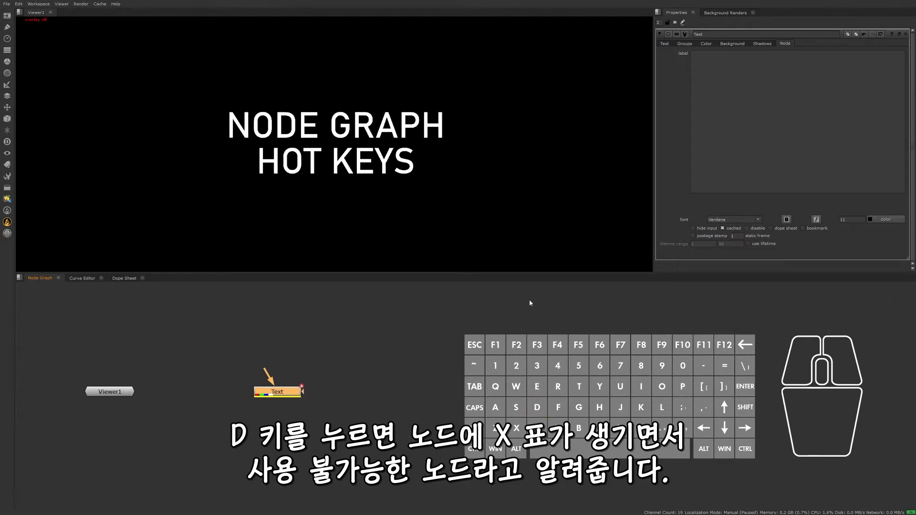
# - Turn on the dope sheet option in the Text node's Node settings and close its properties
pyautogui.click(664, 44)
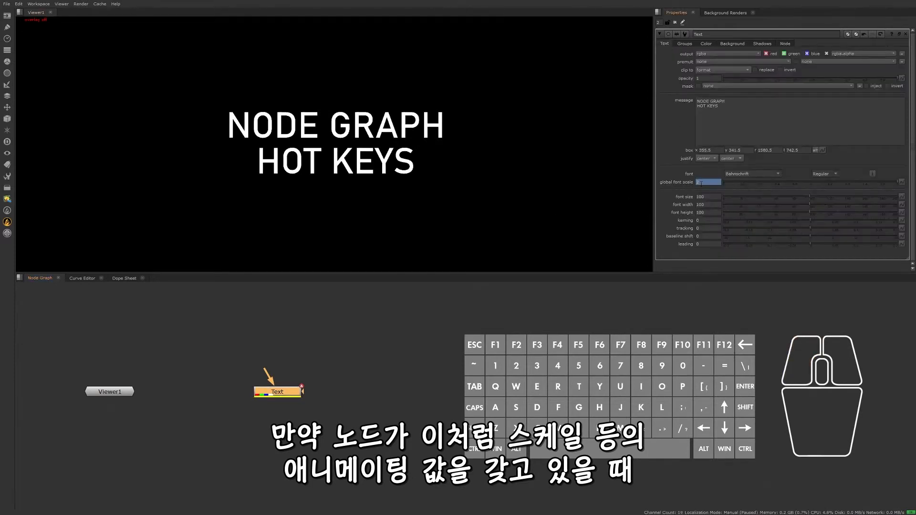
pyautogui.click(784, 44)
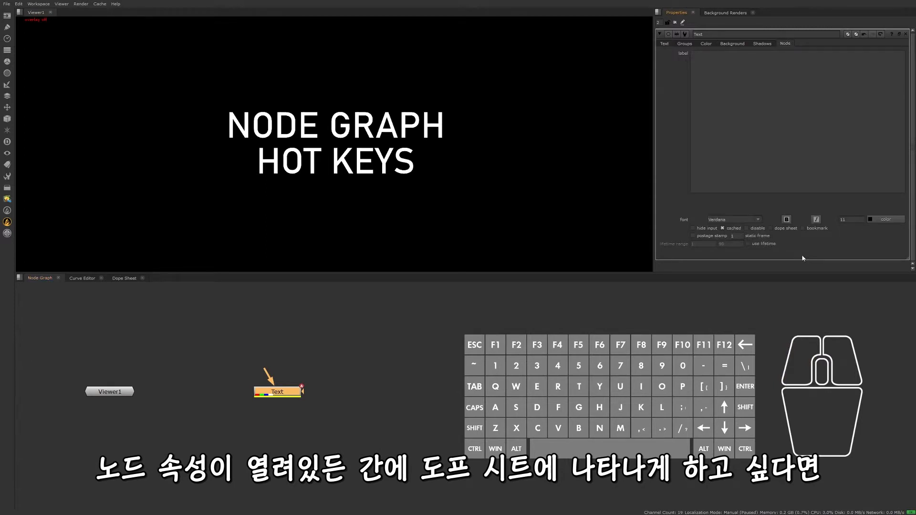
pyautogui.click(124, 279)
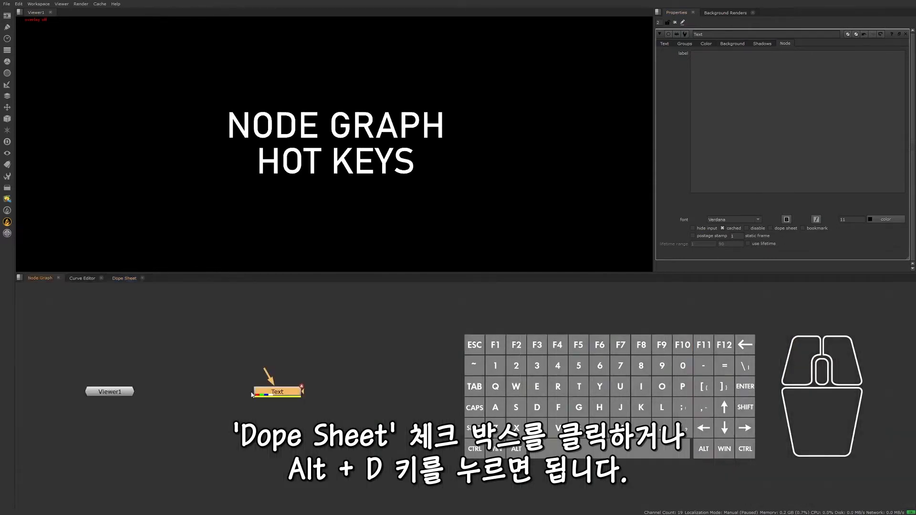
pyautogui.click(675, 22)
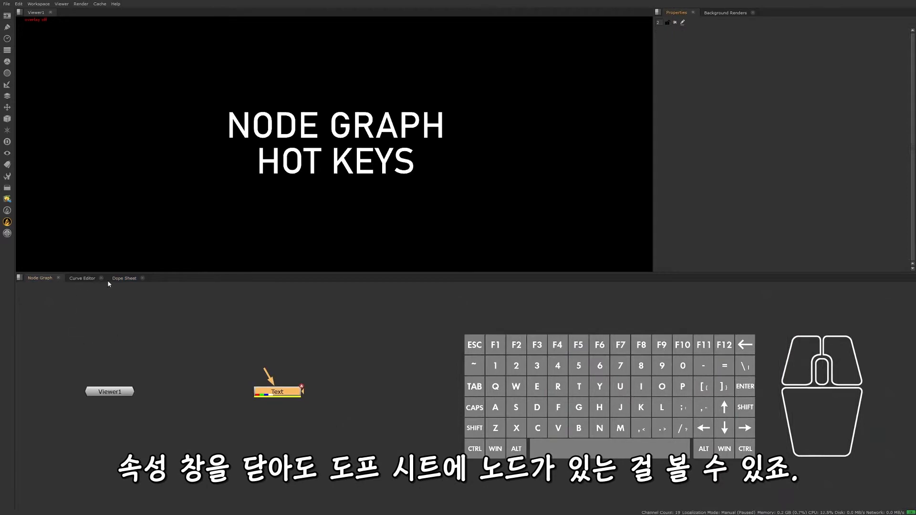
# - Examine the Text node's global_font_scale keys in the Dope Sheet and return to the Node Graph
pyautogui.click(123, 279)
pyautogui.moveTo(369, 341); pyautogui.dragTo(53, 290)
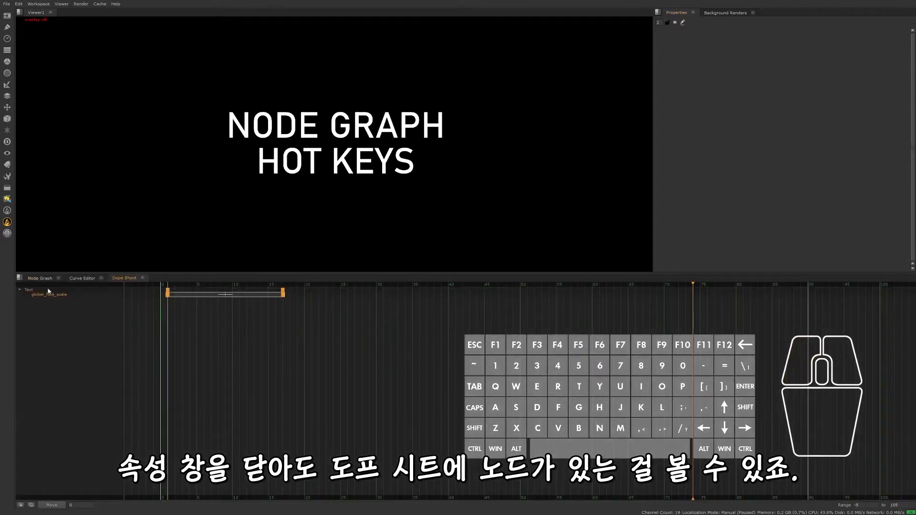
pyautogui.click(40, 278)
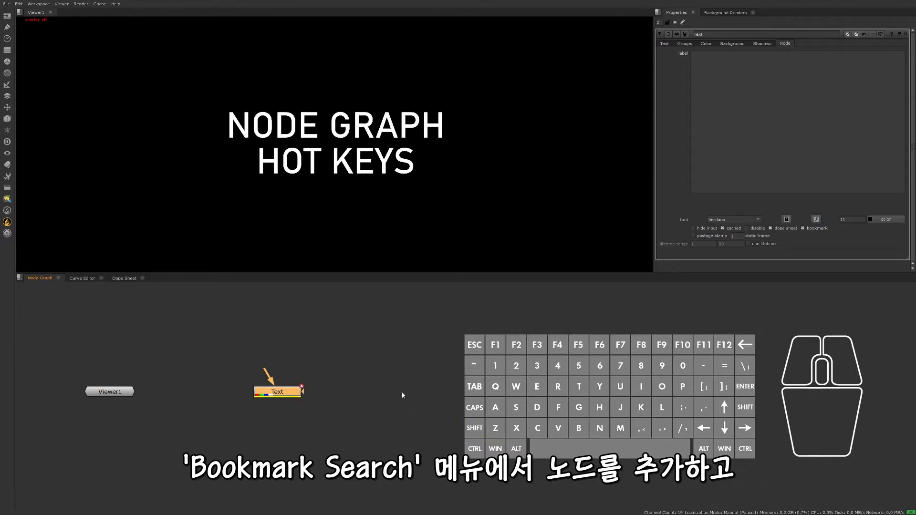
# - Deselect the Text node and jump back to it through the bookmark search
pyautogui.click(378, 384)
pyautogui.click(343, 346)
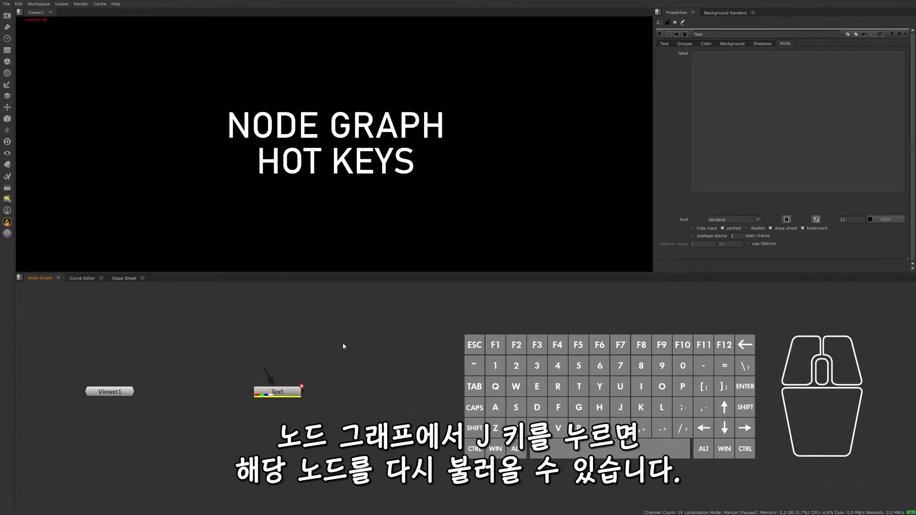
pyautogui.press('j')
pyautogui.click(340, 348)
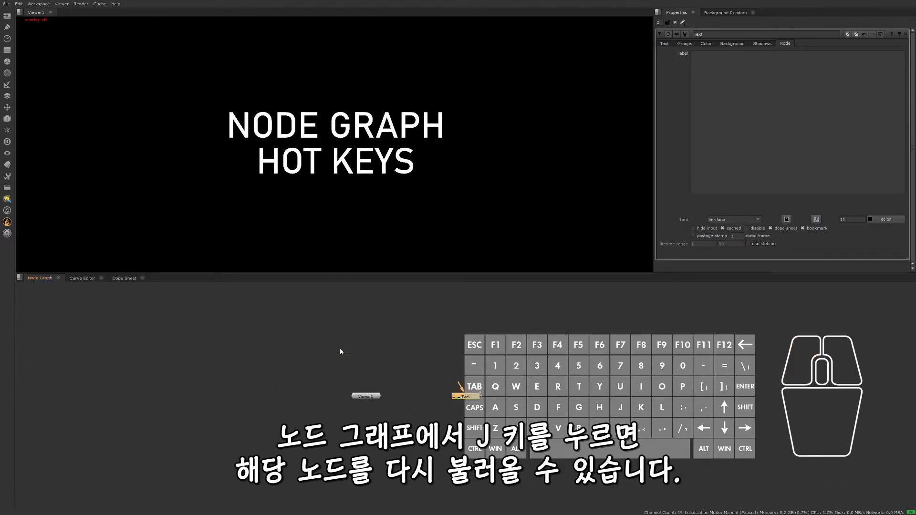
# - Turn on the postage stamp thumbnail for the Text node and rename the node New_Node
pyautogui.scroll(-5, 211, 364)
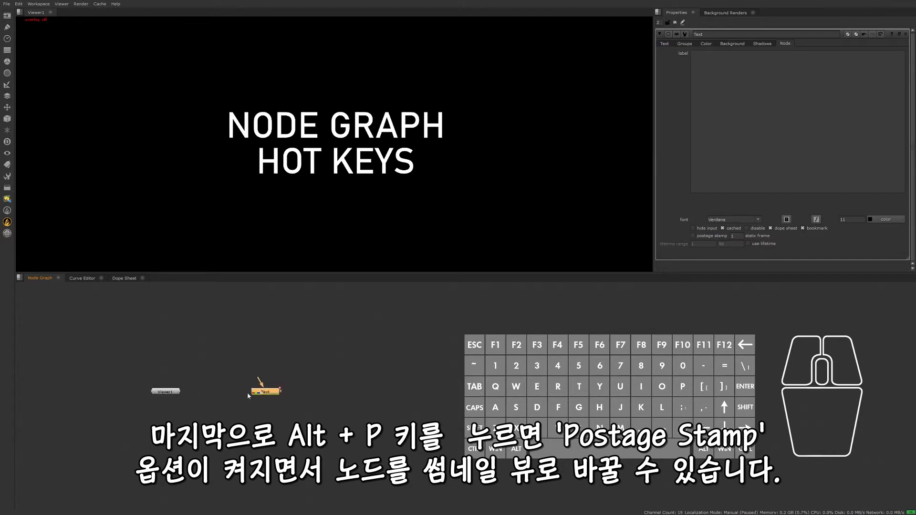
pyautogui.hotkey('alt', 'p')
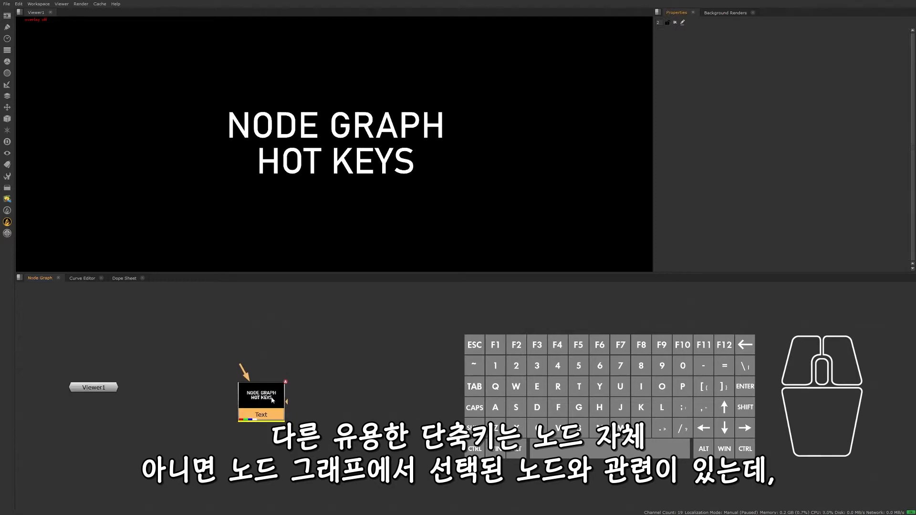
pyautogui.press('n')
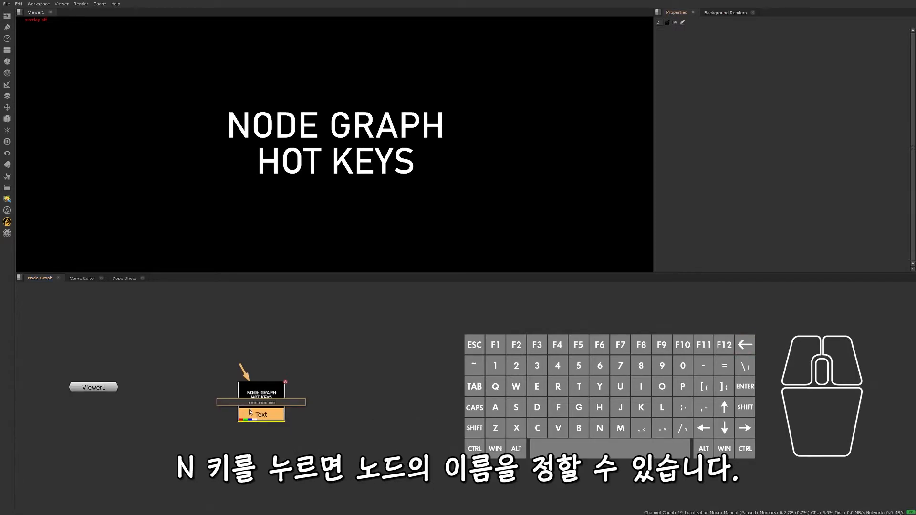
pyautogui.press('BackSpace')
pyautogui.press('BackSpace')
pyautogui.press('BackSpace')
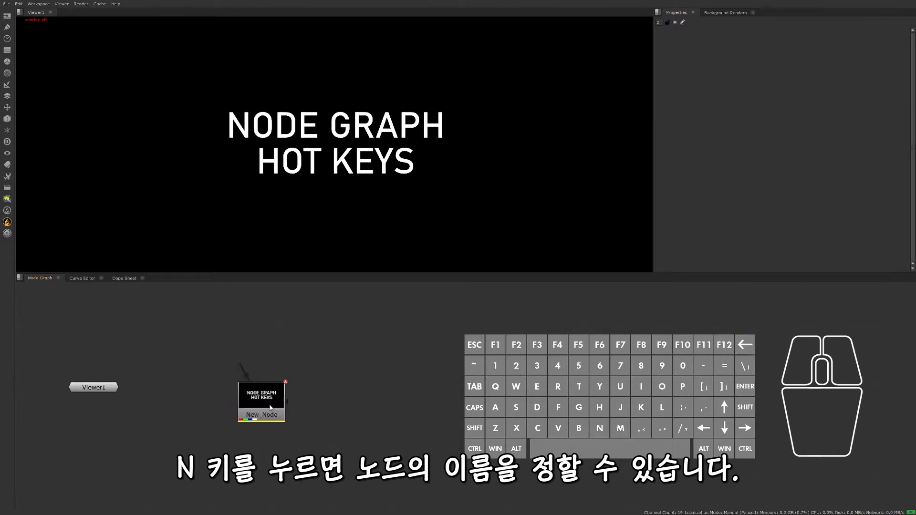
# - Change the node colour of New_Node to green
pyautogui.click(270, 408)
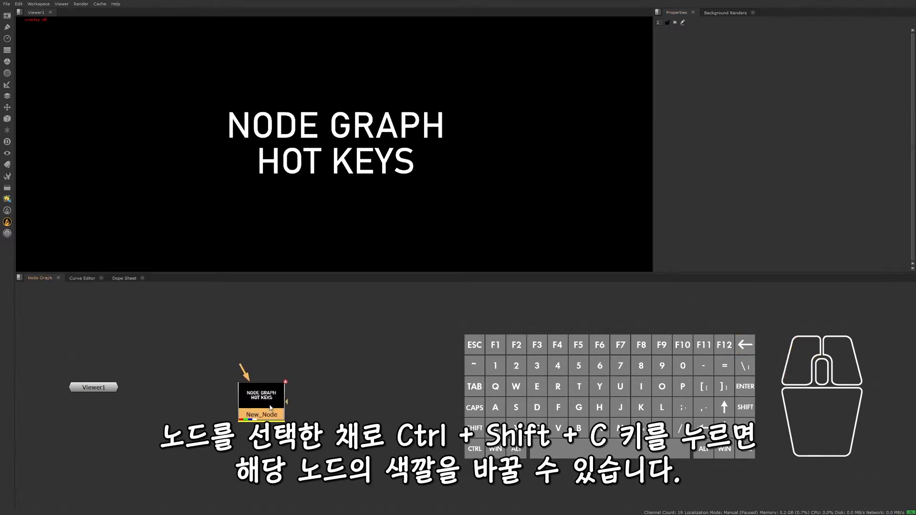
pyautogui.hotkey('ctrl', 'shift', 'c')
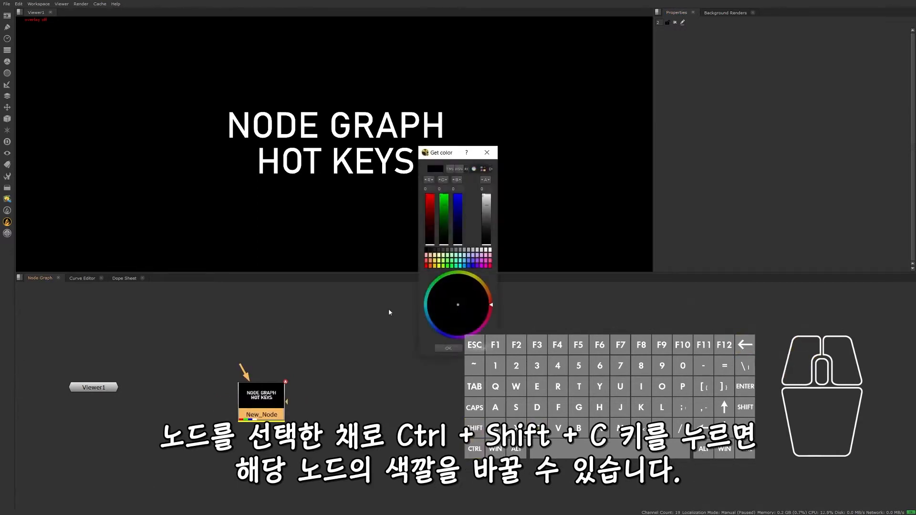
pyautogui.click(451, 267)
pyautogui.click(454, 348)
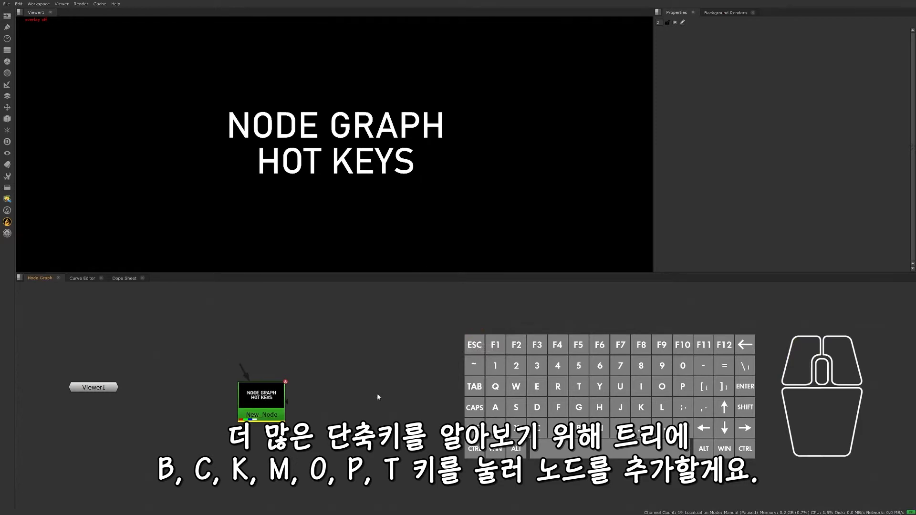
# - Add a connected chain of Blur, ColorCorrect, Copy, Merge, Roto, RotoPaint and Transform nodes beside New_Node
pyautogui.press('b')
pyautogui.press('c')
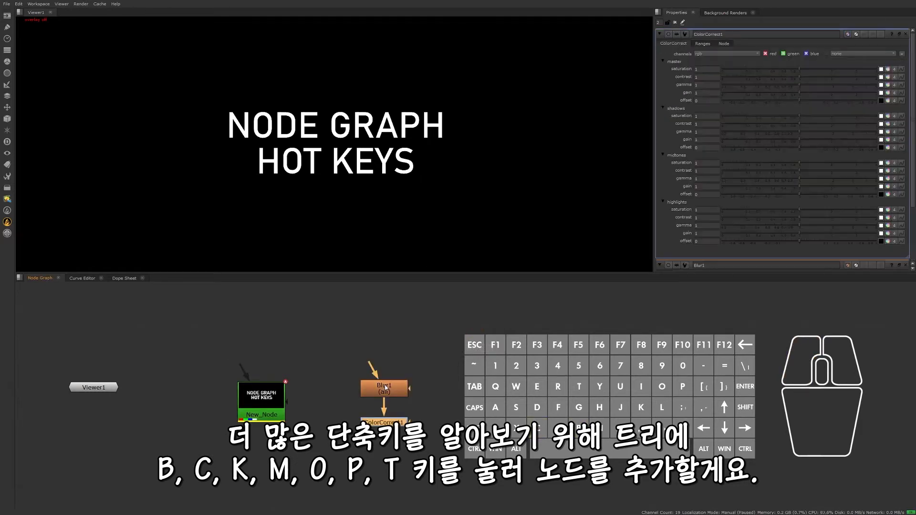
pyautogui.press('k')
pyautogui.press('m')
pyautogui.press('o')
pyautogui.press('p')
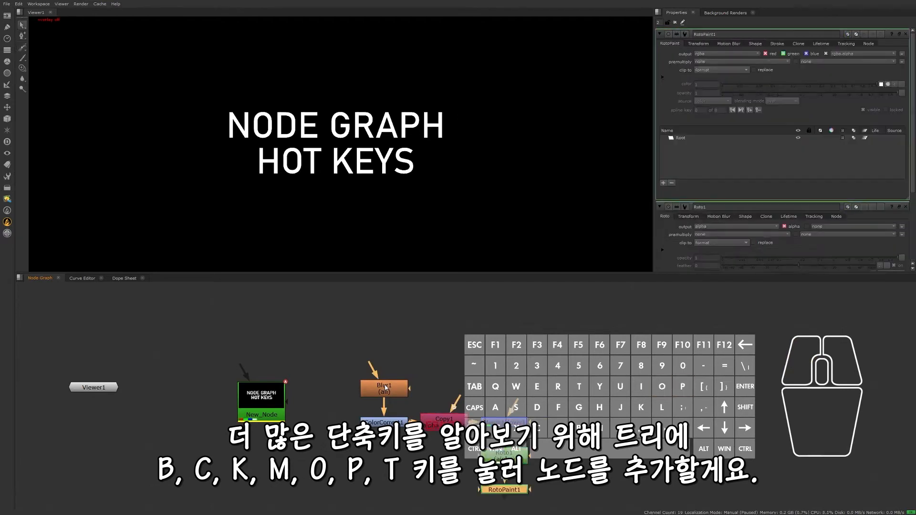
pyautogui.press('t')
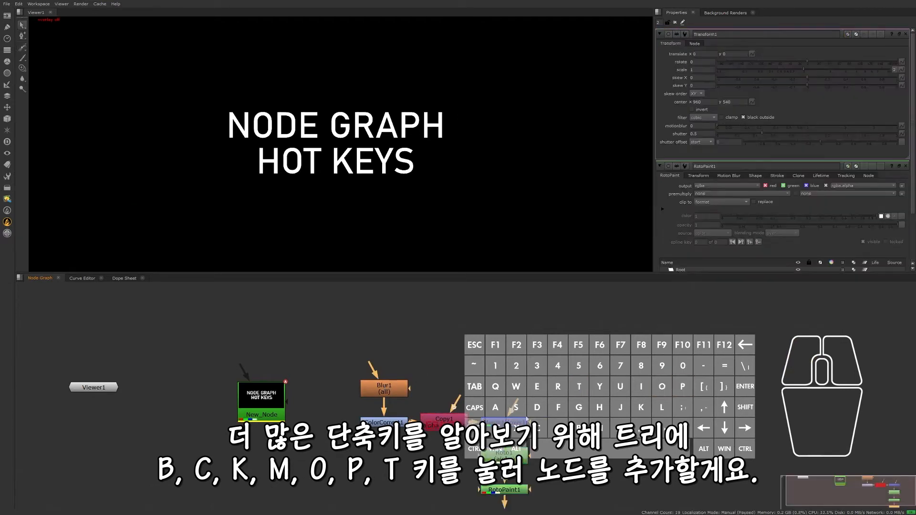
# - Branch a second, horizontal chain of Blur, ColorCorrect, Copy, Merge, Roto, RotoPaint and Transform nodes above the first tree
pyautogui.moveTo(382, 381); pyautogui.dragTo(256, 334, button='middle')
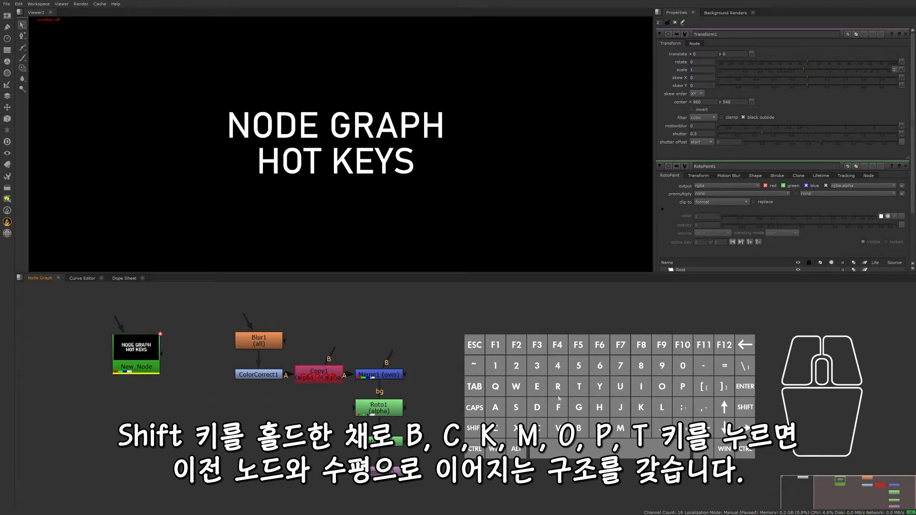
pyautogui.moveTo(421, 403); pyautogui.dragTo(324, 435, button='middle')
pyautogui.press('shift')
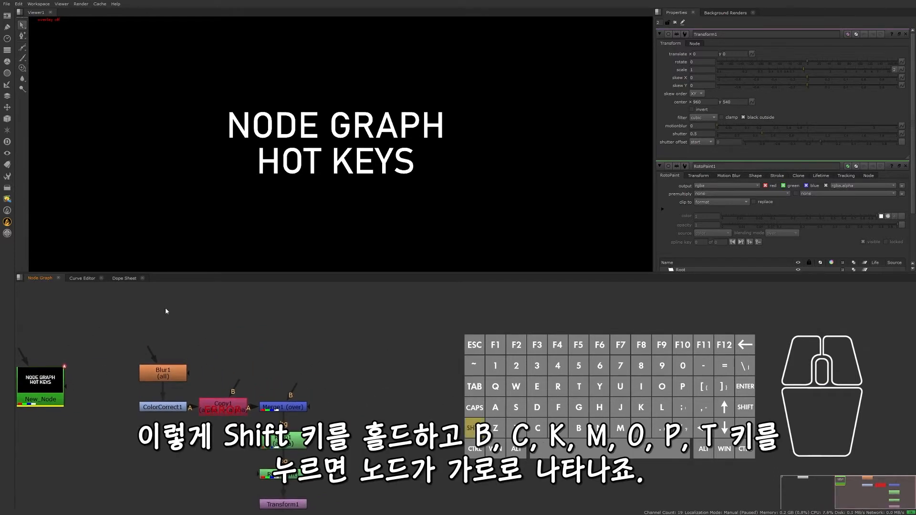
pyautogui.hotkey('shift', 'b')
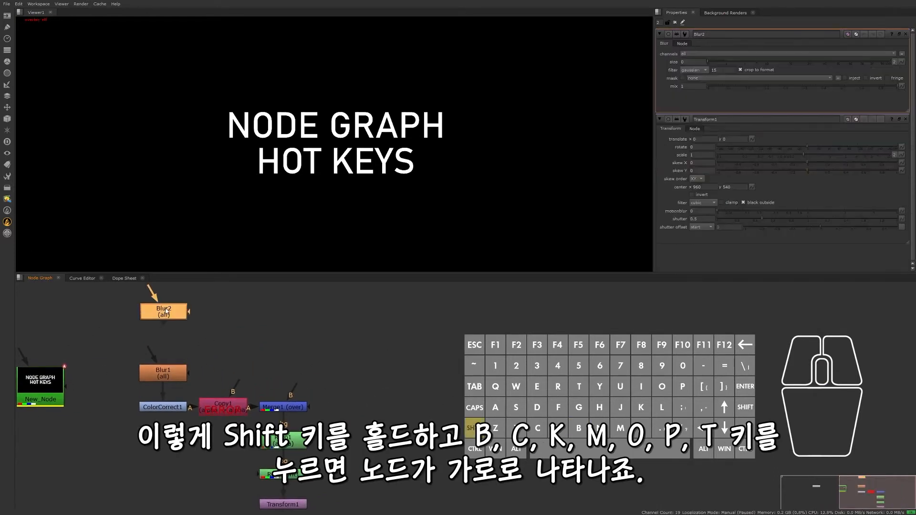
pyautogui.hotkey('shift', 'c')
pyautogui.hotkey('shift', 'k')
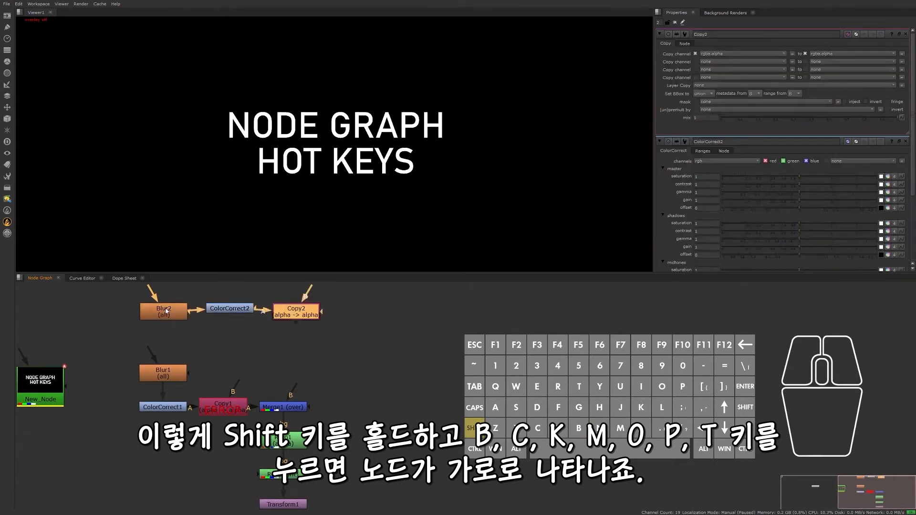
pyautogui.hotkey('shift', 'm')
pyautogui.hotkey('shift', 'o')
pyautogui.hotkey('shift', 'p')
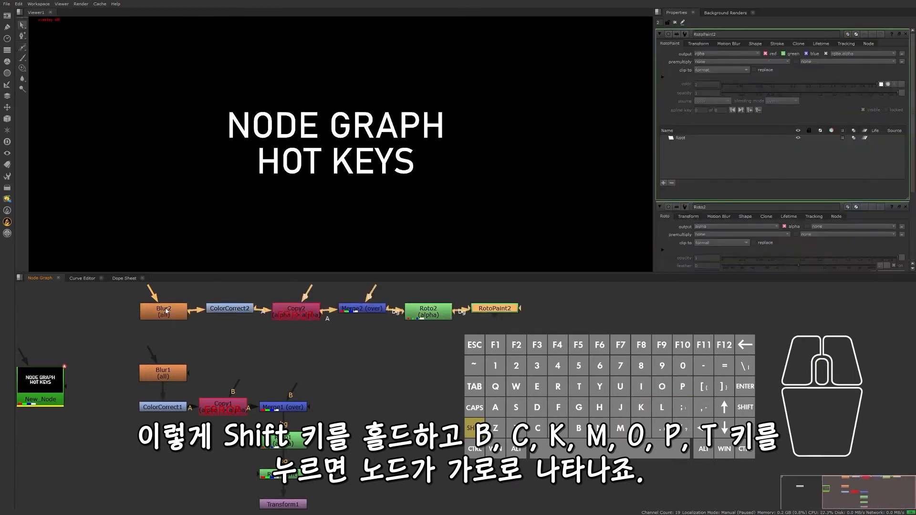
pyautogui.hotkey('shift', 't')
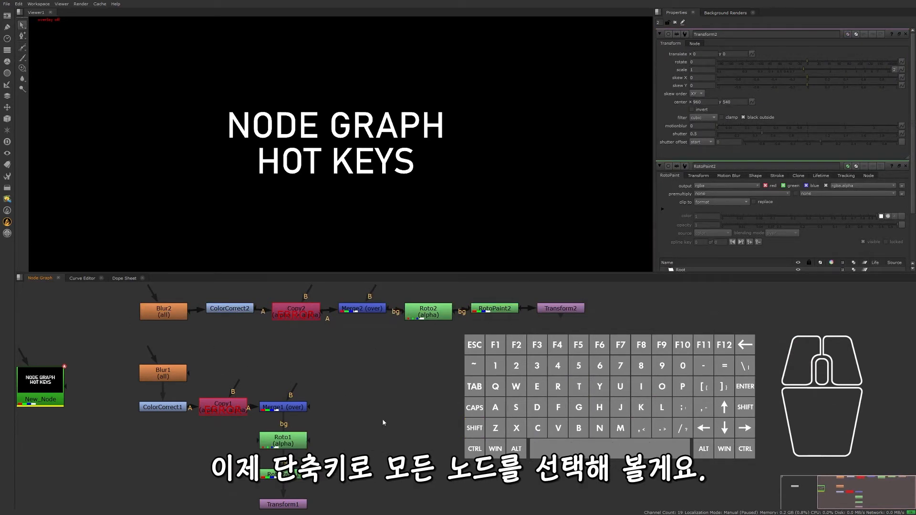
# - Select all nodes connected to Transform1, the last node of the lower tree
pyautogui.click(283, 503)
pyautogui.hotkey('ctrl', 'alt', 'a')
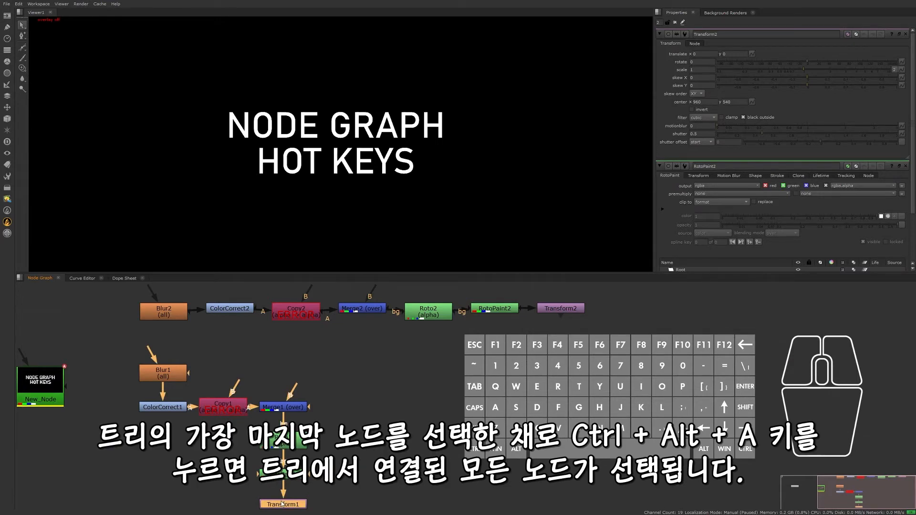
pyautogui.press('ctrl')
pyautogui.press('alt')
pyautogui.hotkey('ctrl', 'alt', 'a')
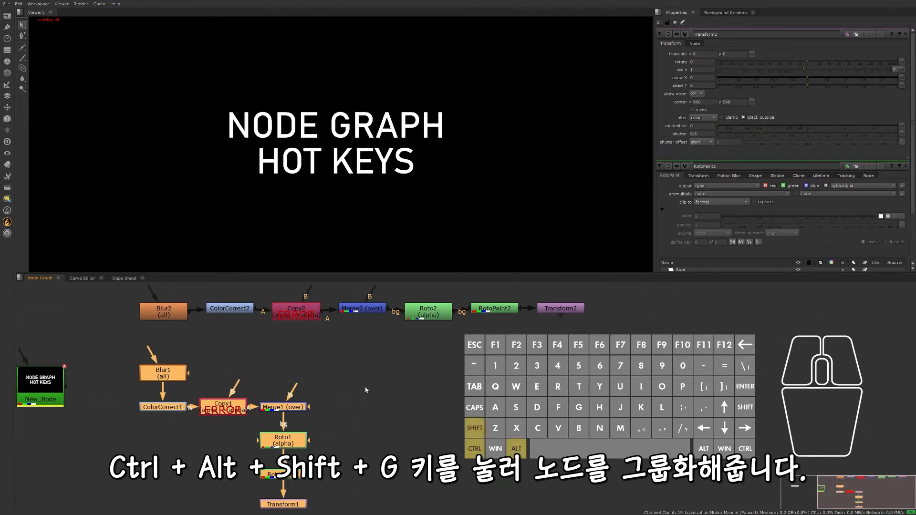
# - Group a copy of the selected tree, return to the main node graph, and place the Group1 node beside the original tree
pyautogui.hotkey('ctrl', 'alt', 'shift', 'g')
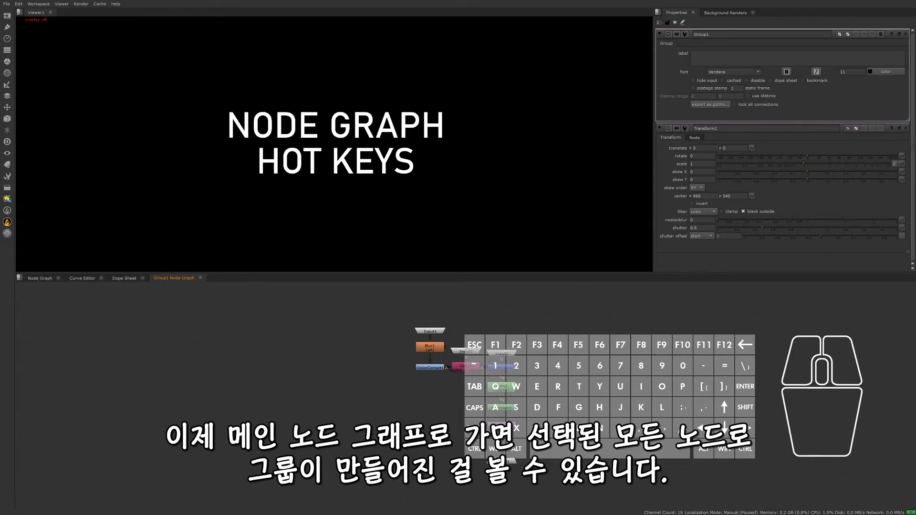
pyautogui.click(41, 278)
pyautogui.moveTo(363, 391); pyautogui.dragTo(354, 365, button='middle')
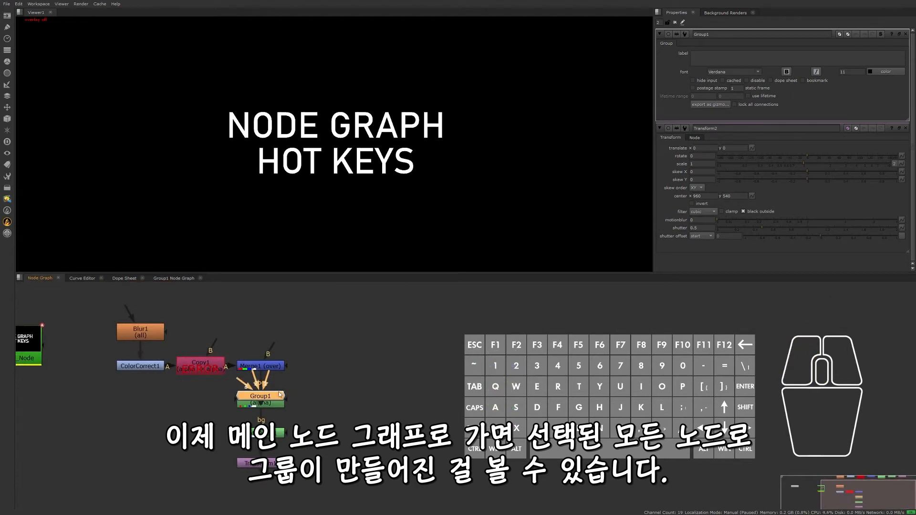
pyautogui.moveTo(279, 395); pyautogui.dragTo(452, 383)
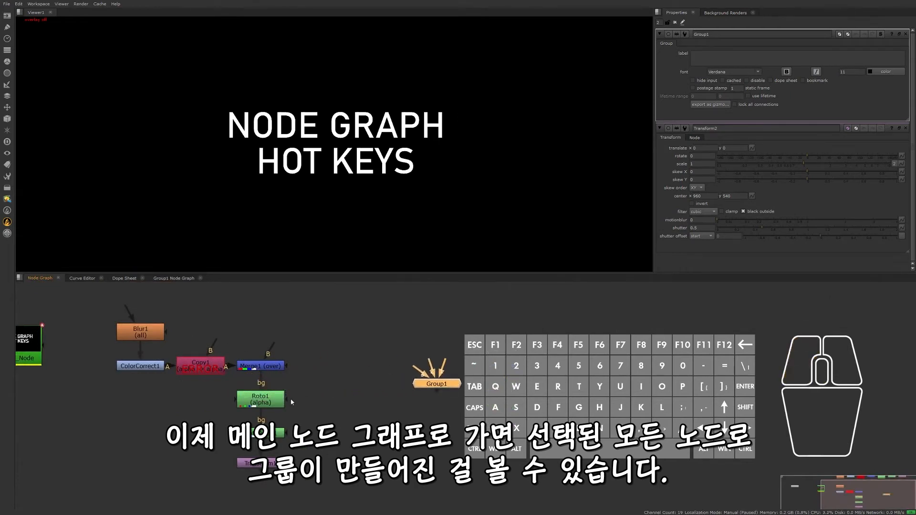
pyautogui.moveTo(436, 386); pyautogui.dragTo(413, 368)
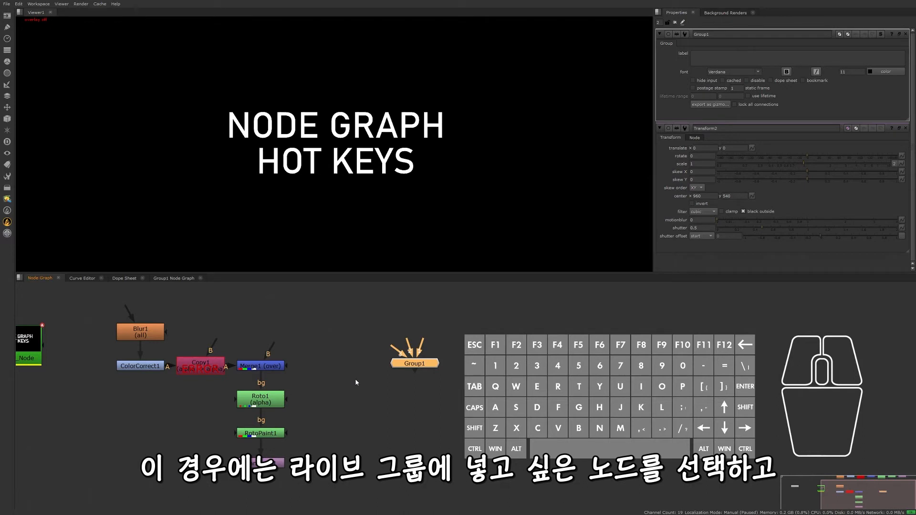
# - Select the whole tree from Blur1 to Transform1 and collapse it into a LiveGroup
pyautogui.moveTo(104, 303); pyautogui.dragTo(286, 417)
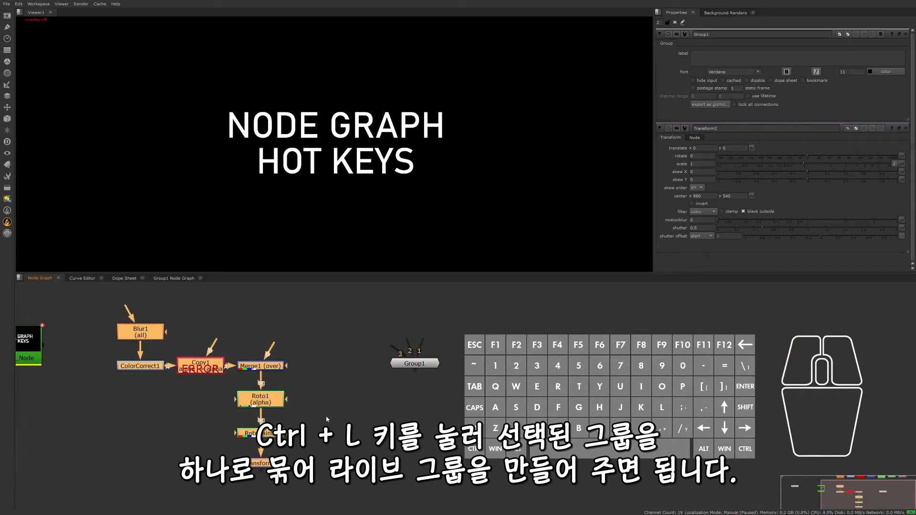
pyautogui.hotkey('ctrl', 'l')
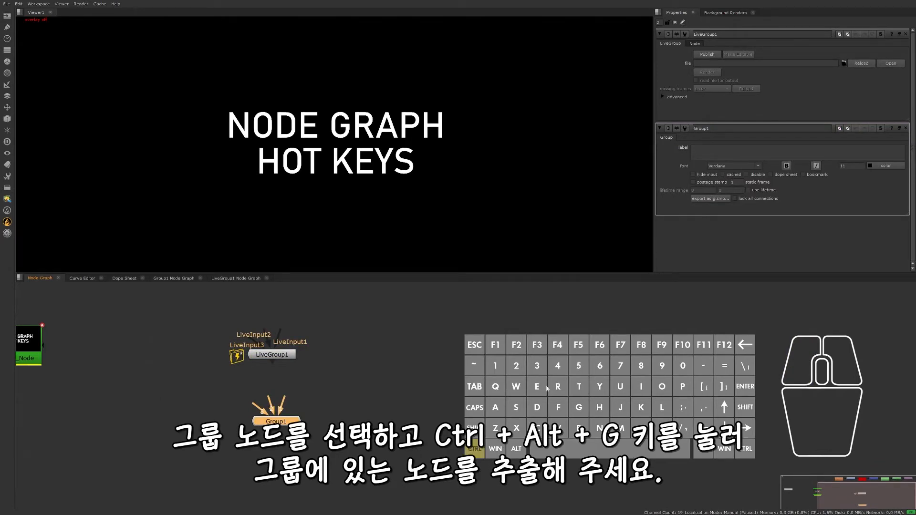
# - Expand Group1 back into its individual nodes and move the extracted tree clear of LiveGroup1
pyautogui.hotkey('ctrl', 'alt', 'g')
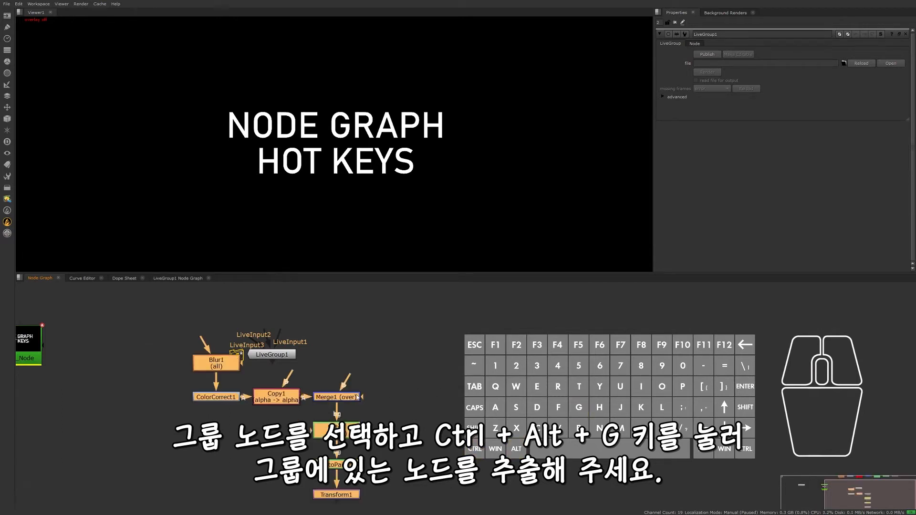
pyautogui.moveTo(351, 398); pyautogui.dragTo(262, 423)
pyautogui.click(381, 421)
pyautogui.moveTo(406, 419); pyautogui.dragTo(455, 386, button='middle')
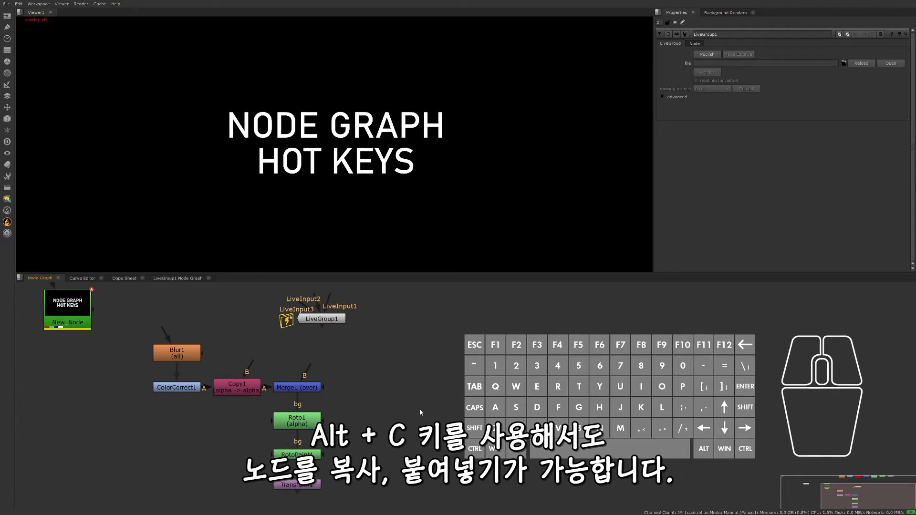
# - Duplicate the Merge1, Roto1, RotoPaint1 and Transform1 nodes and place the copied chain beside the originals
pyautogui.hotkey('alt', 'c')
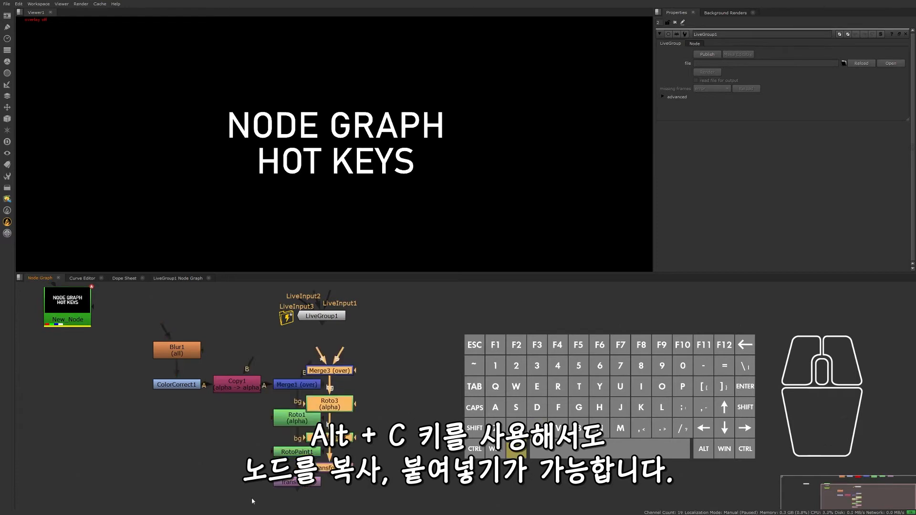
pyautogui.moveTo(341, 402); pyautogui.dragTo(386, 404)
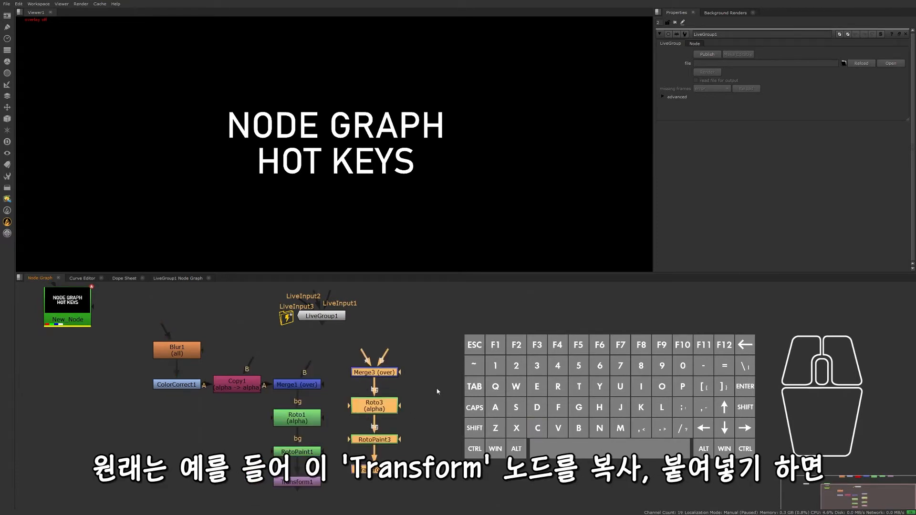
pyautogui.click(390, 376)
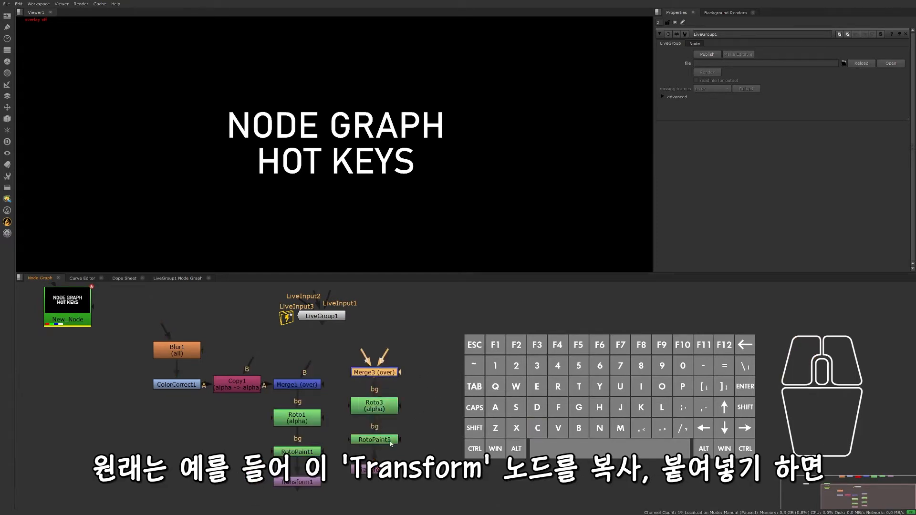
# - Copy Transform3 and paste three more Transform nodes in sequence beneath it
pyautogui.moveTo(386, 472); pyautogui.dragTo(387, 424, button='middle')
pyautogui.click(382, 427)
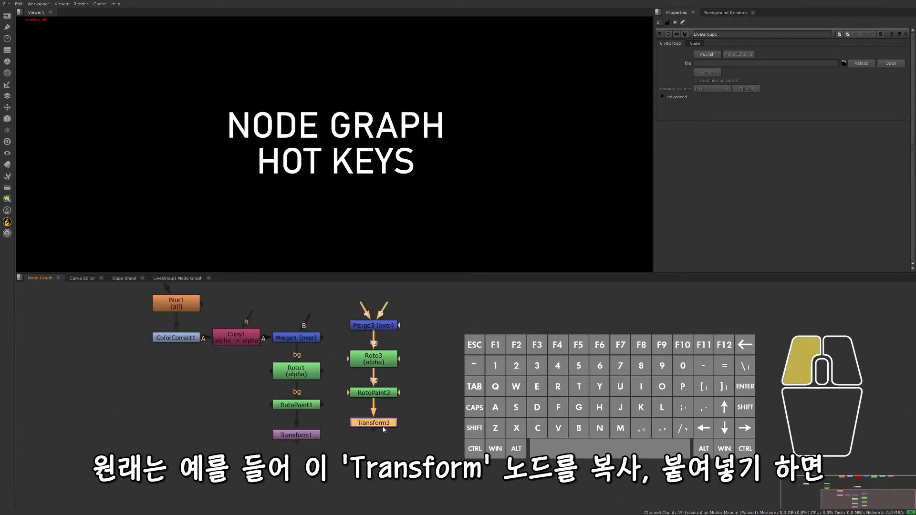
pyautogui.hotkey('ctrl', 'v')
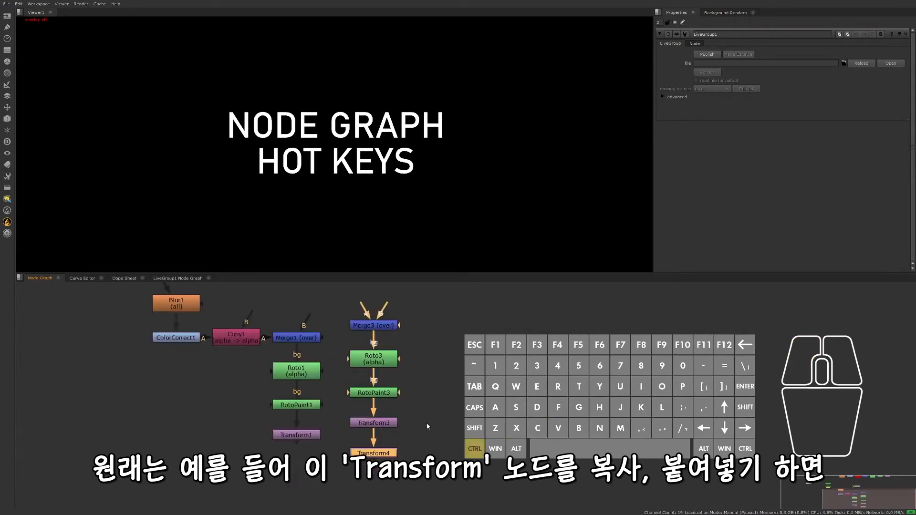
pyautogui.hotkey('ctrl', 'v')
pyautogui.hotkey('ctrl', 'v')
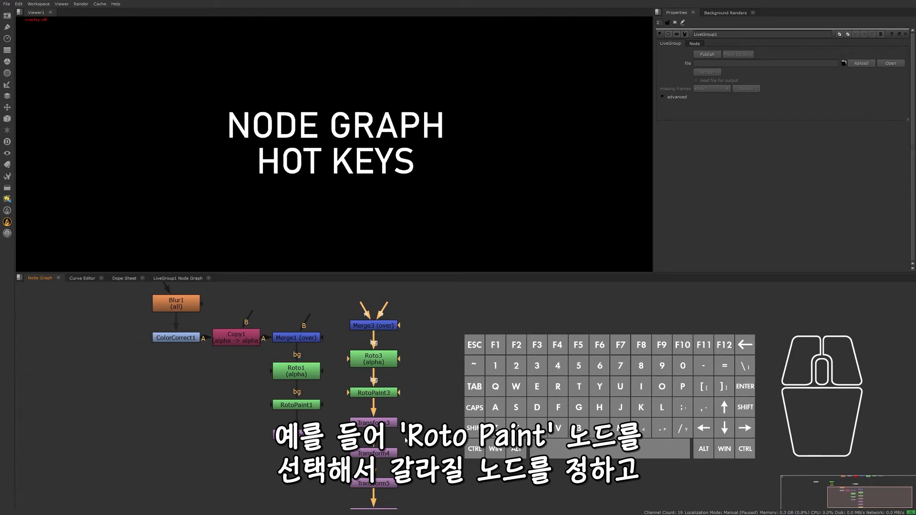
# - Duplicate RotoPaint3 repeatedly as branches so five new RotoPaint nodes are fed directly by Roto3
pyautogui.click(391, 394)
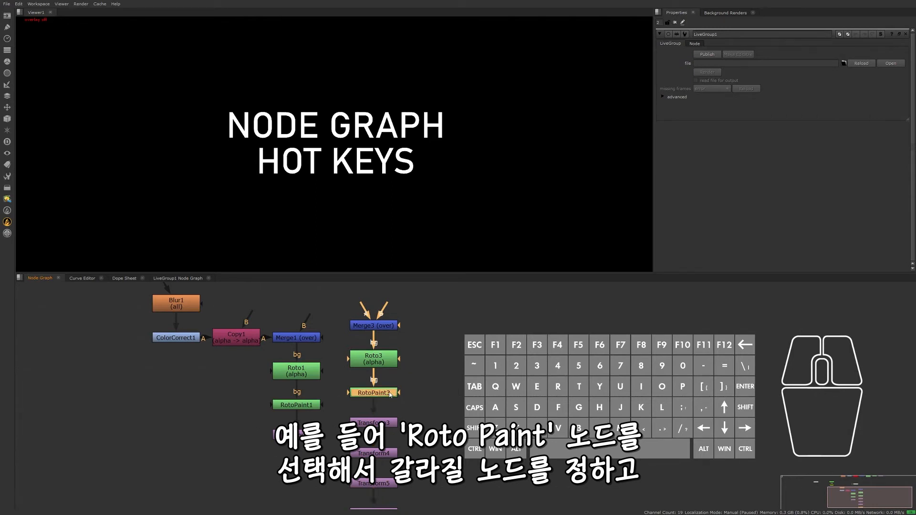
pyautogui.press('alt')
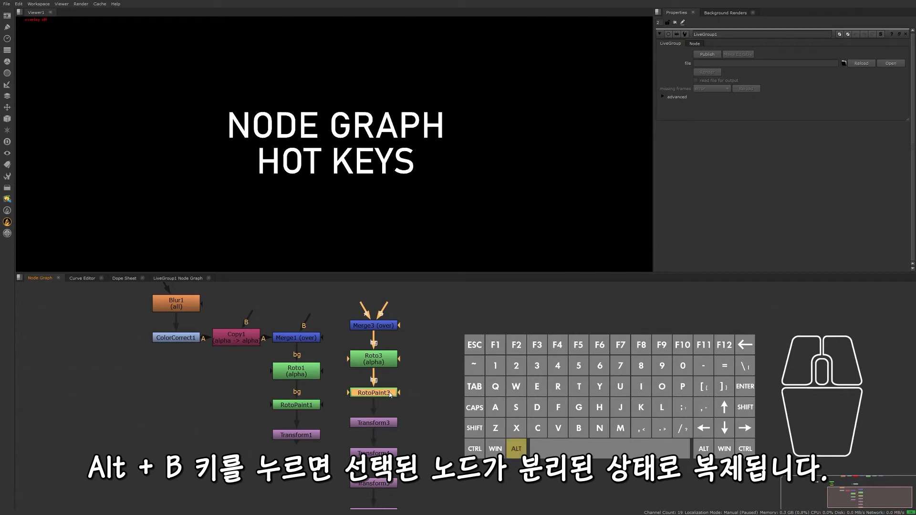
pyautogui.hotkey('alt', 'b')
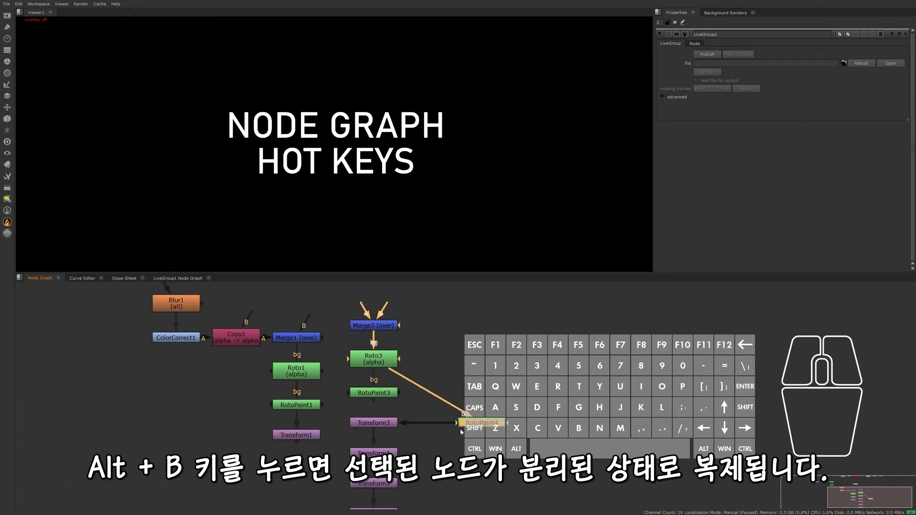
pyautogui.press('alt')
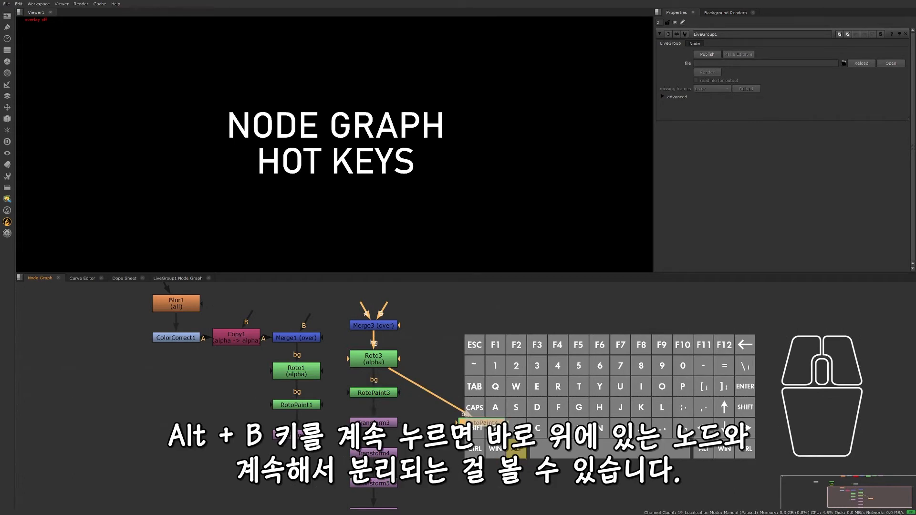
pyautogui.hotkey('alt', 'b')
pyautogui.hotkey('alt', 'b')
pyautogui.hotkey('alt', 'b')
pyautogui.hotkey('alt', 'b')
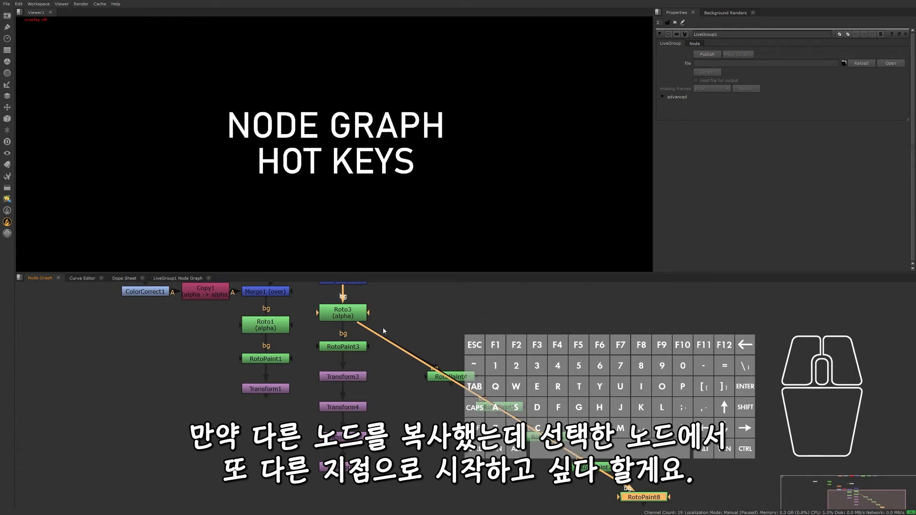
# - Copy Transform6 and paste it five times as a new branch chain starting from Roto3
pyautogui.click(344, 466)
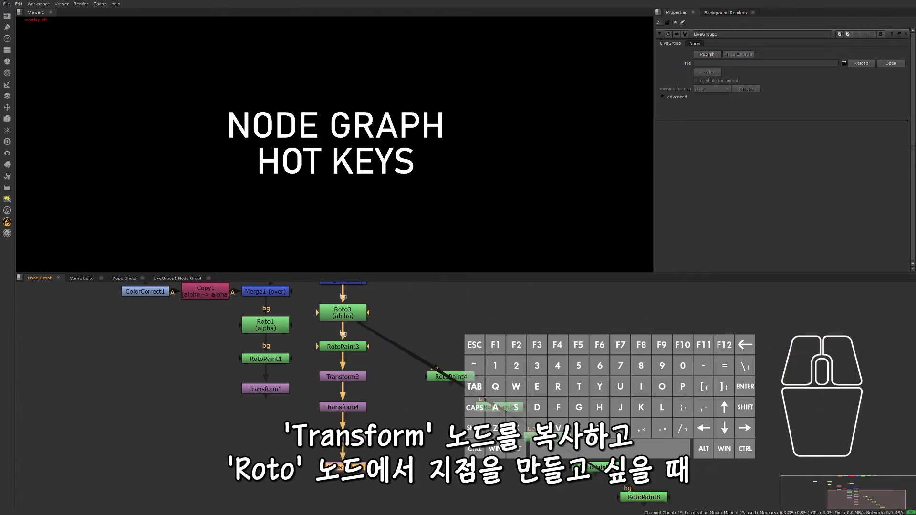
pyautogui.hotkey('ctrl', 'c')
pyautogui.click(352, 311)
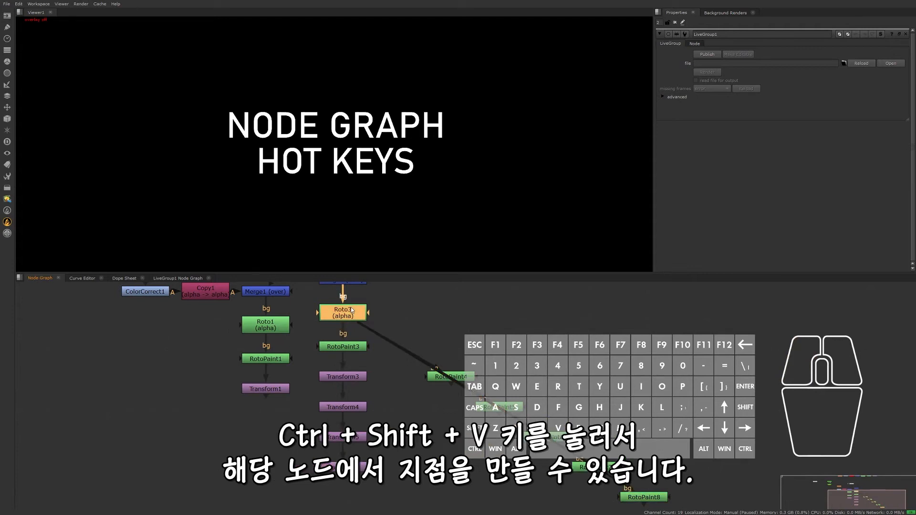
pyautogui.hotkey('ctrl', 'shift', 'v')
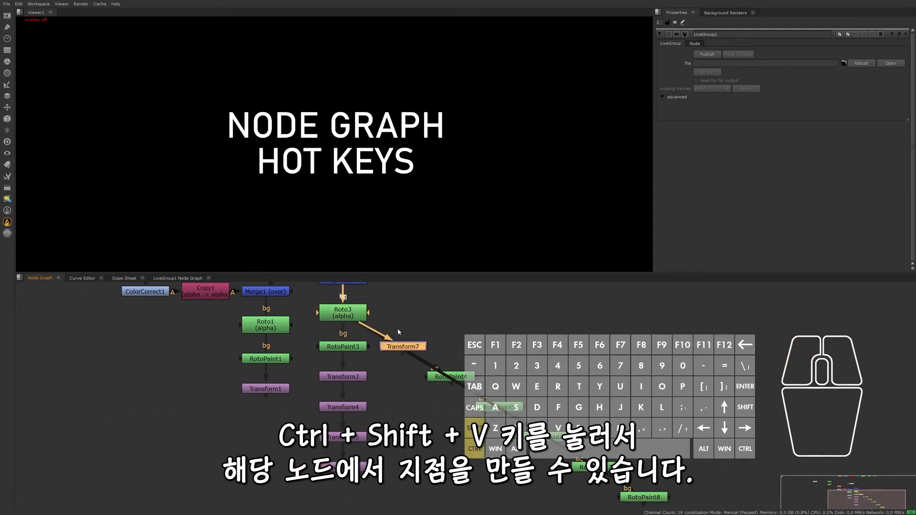
pyautogui.hotkey('ctrl', 'shift', 'v')
pyautogui.hotkey('ctrl', 'shift', 'v')
pyautogui.hotkey('ctrl', 'shift', 'v')
pyautogui.hotkey('ctrl', 'shift', 'v')
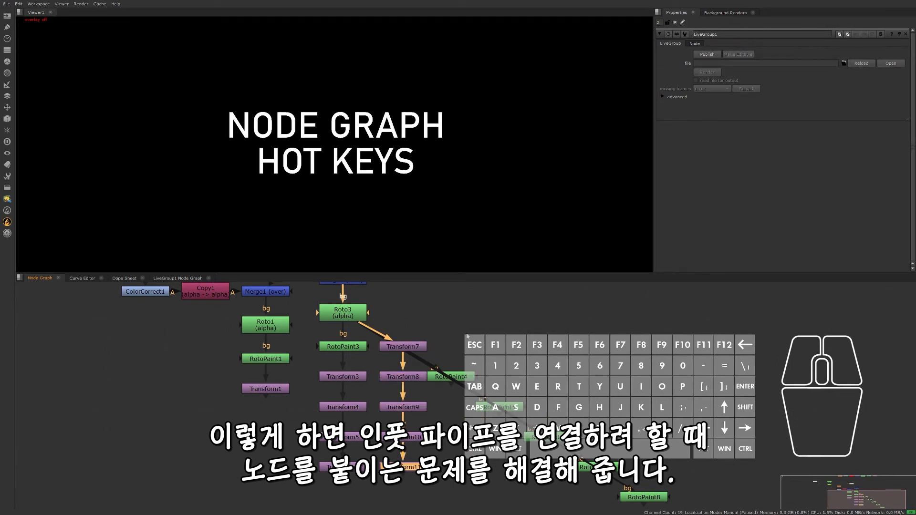
# - Select the five branched RotoPaint nodes and auto-arrange them into a horizontal row
pyautogui.moveTo(584, 408); pyautogui.dragTo(579, 406, button='middle')
pyautogui.moveTo(694, 508); pyautogui.dragTo(425, 297)
pyautogui.moveTo(496, 302); pyautogui.dragTo(472, 269, button='middle')
pyautogui.press('l')
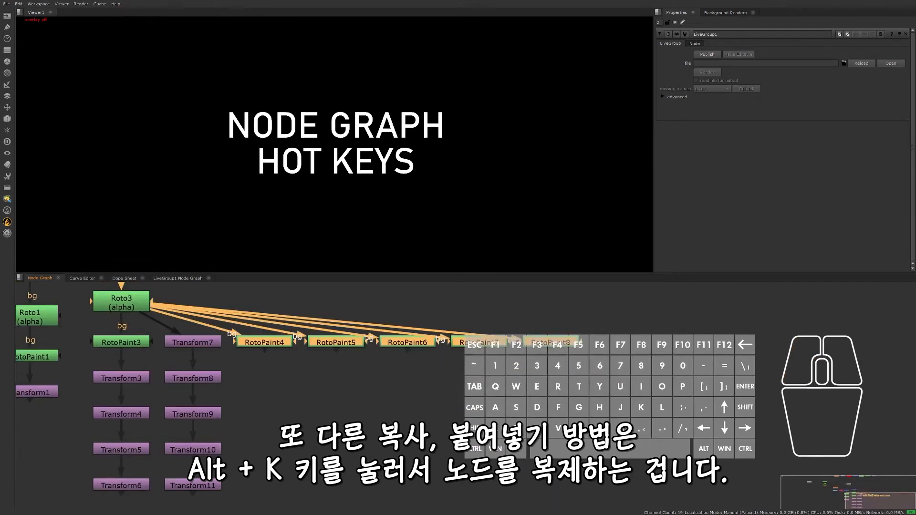
pyautogui.click(353, 454)
# - Clone Transform11, the last node of the second Transform chain
pyautogui.click(190, 487)
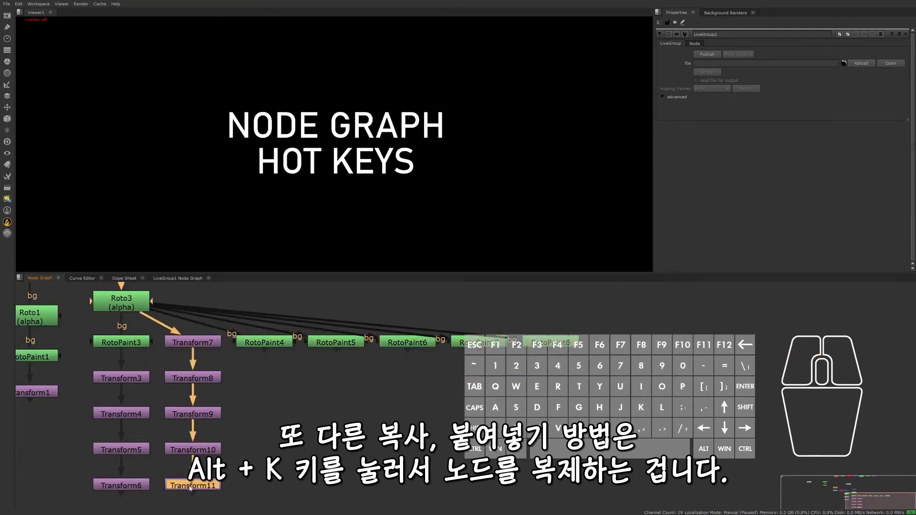
pyautogui.hotkey('alt', 'k')
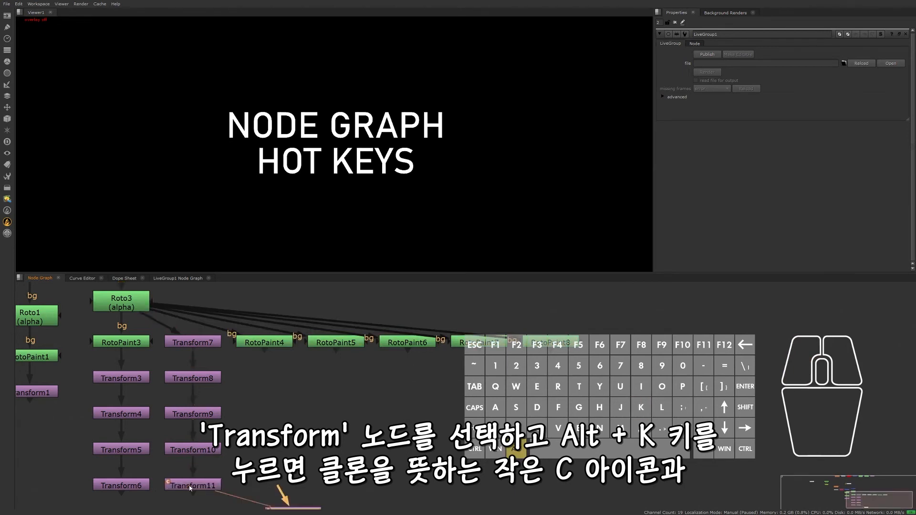
pyautogui.click(307, 453)
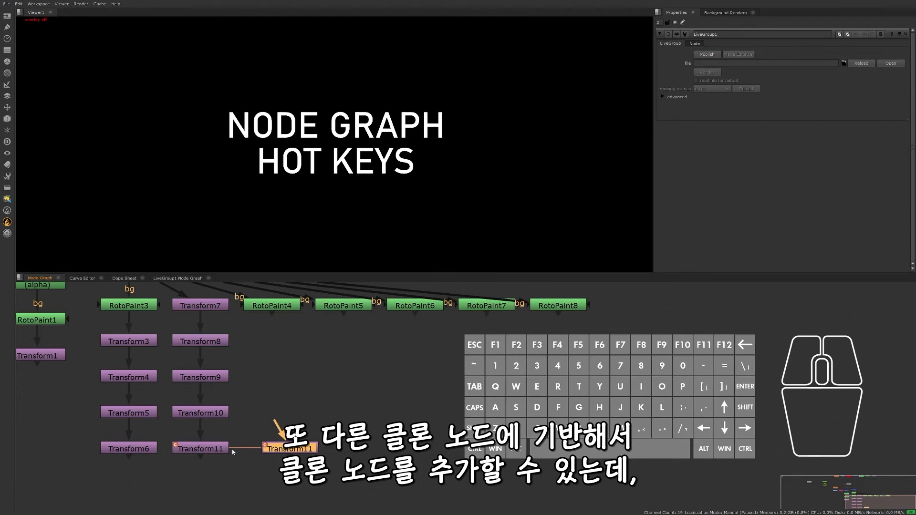
# - Select the cloned Transform11 node and declone it into an independent Transform node
pyautogui.moveTo(345, 402); pyautogui.dragTo(275, 461)
pyautogui.press('alt')
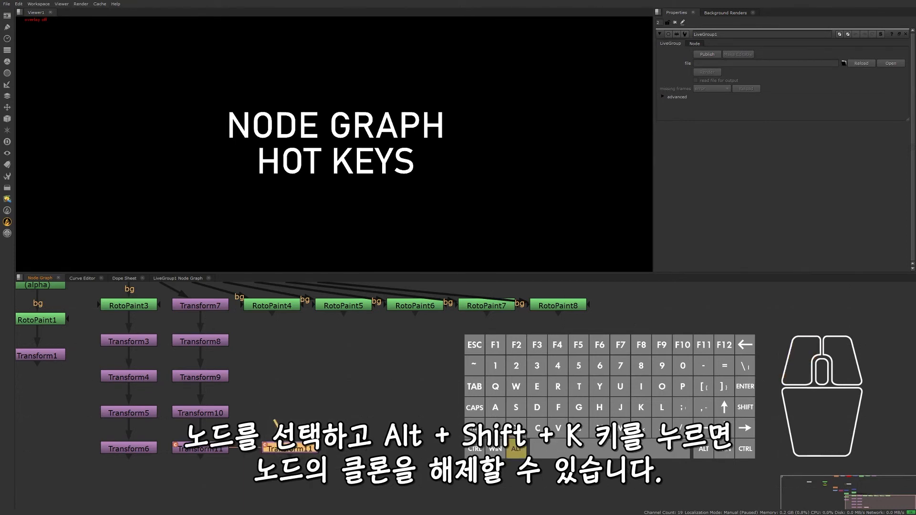
pyautogui.press('shift')
pyautogui.hotkey('alt', 'shift', 'k')
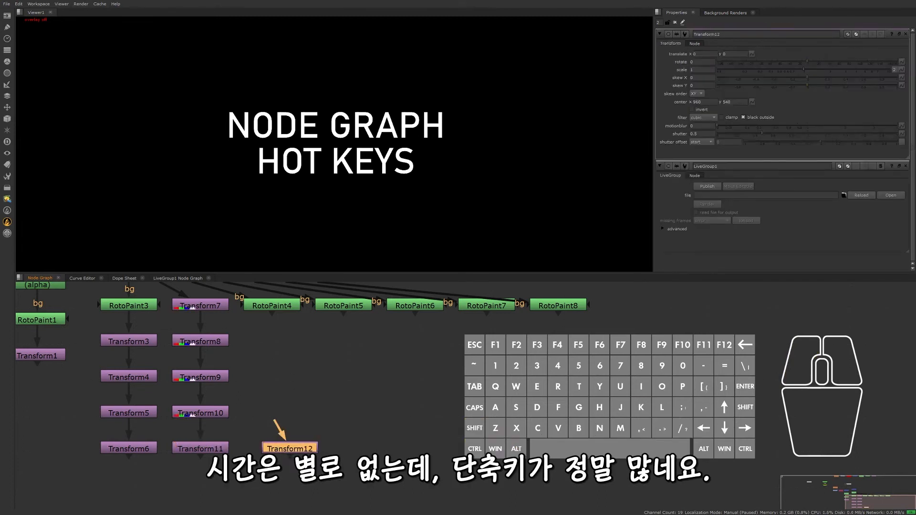
# - Select Transform6 and step the selection upstream node by node to RotoPaint3
pyautogui.scroll(-1, 683, 420)
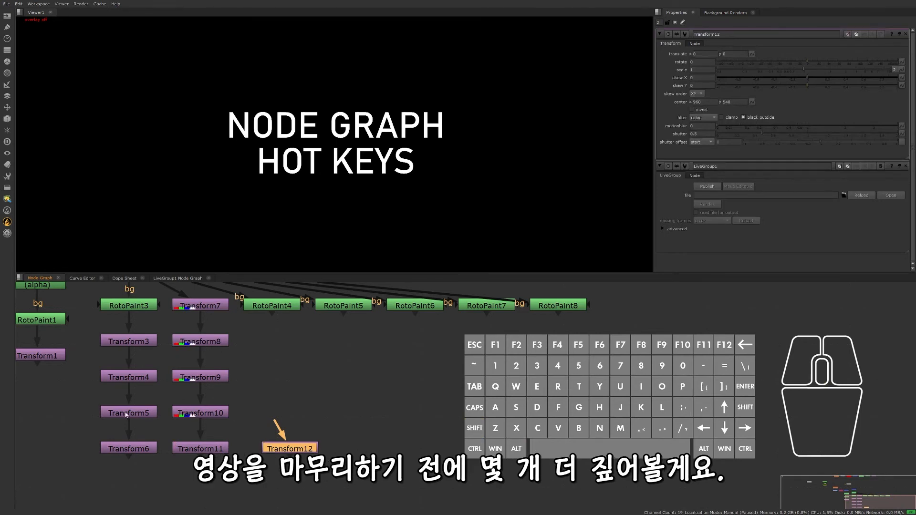
pyautogui.click(118, 449)
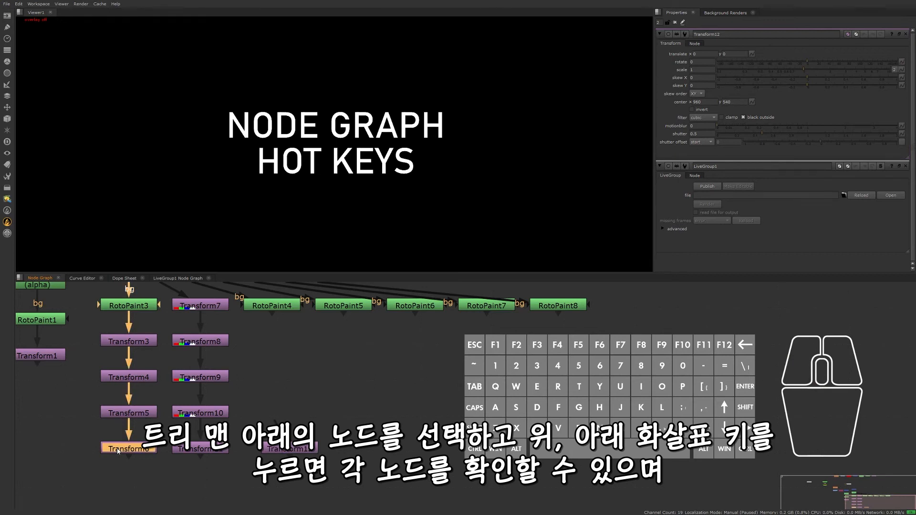
pyautogui.press('Up')
pyautogui.press('Up')
pyautogui.press('Up')
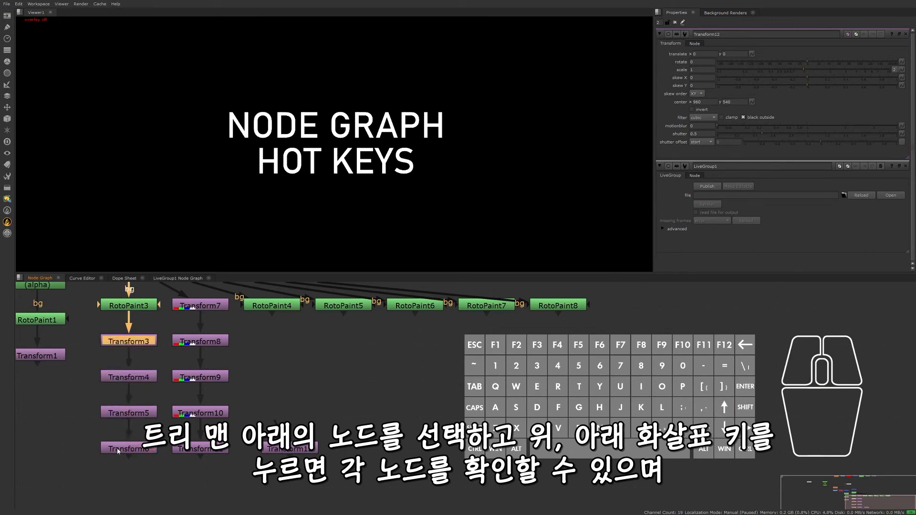
pyautogui.press('Up')
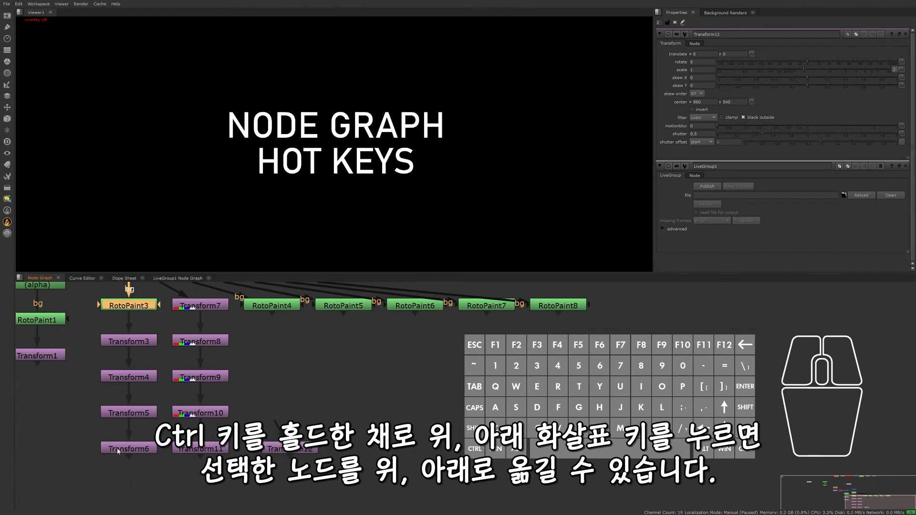
# - Move RotoPaint3 down through the Transform chain until it sits below Transform6, then deselect it
pyautogui.press('ctrl')
pyautogui.hotkey('ctrl', 'Down')
pyautogui.hotkey('ctrl', 'Down')
pyautogui.hotkey('ctrl', 'Down')
pyautogui.hotkey('ctrl', 'Down')
pyautogui.click(321, 395)
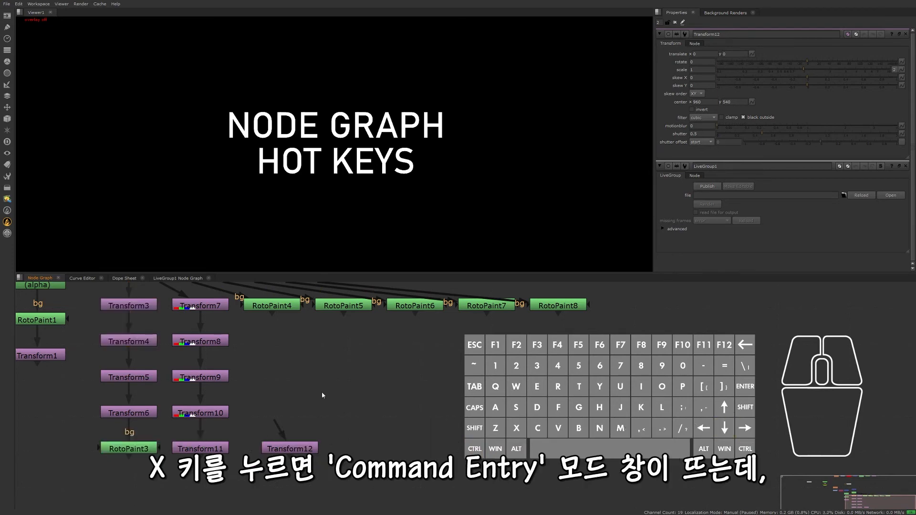
# - Create a Shuffle node by running the TCL command Shuffle through command entry, and deselect it
pyautogui.press('x')
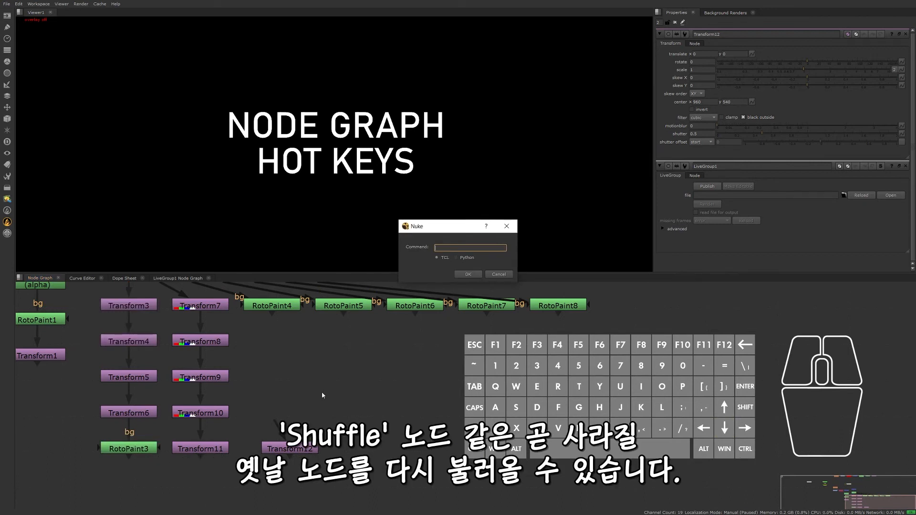
pyautogui.click(455, 247)
pyautogui.write('Shuffle')
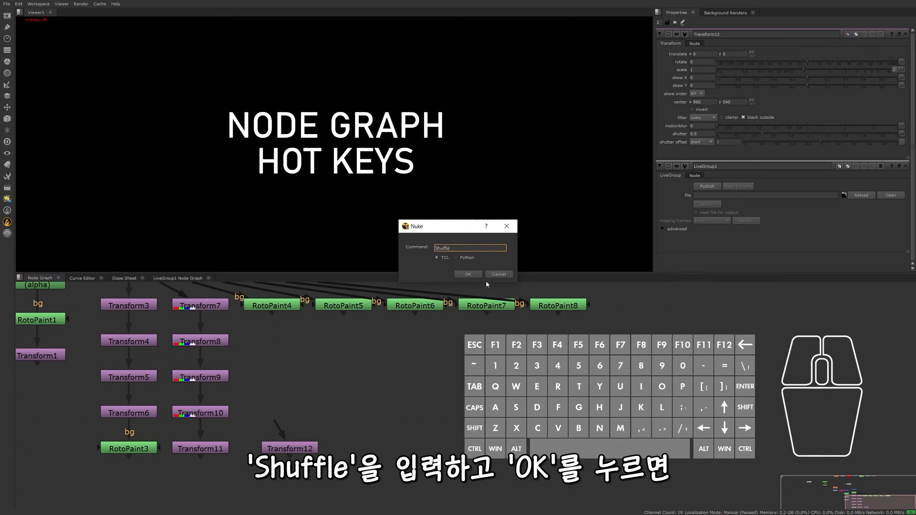
pyautogui.click(469, 275)
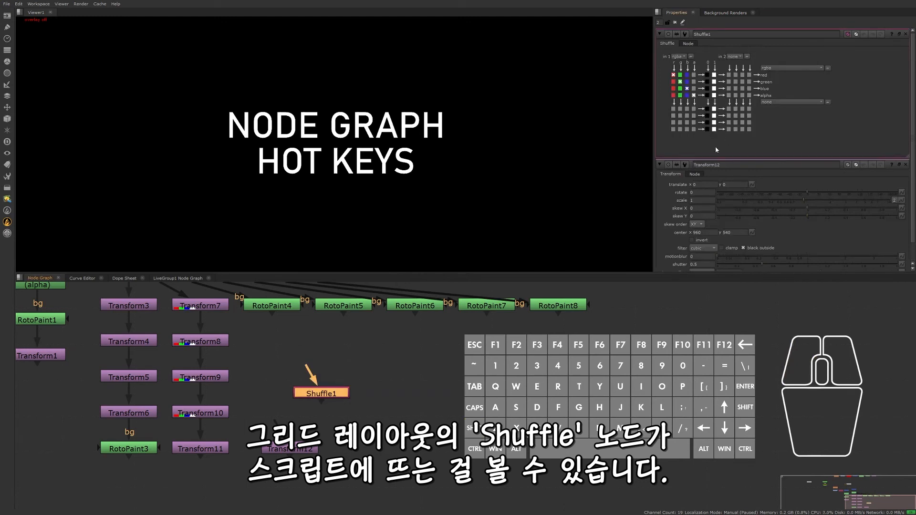
pyautogui.click(394, 399)
# - Start the performance timers by running the Python command nuke.startPerformanceTimers() through command entry
pyautogui.press('x')
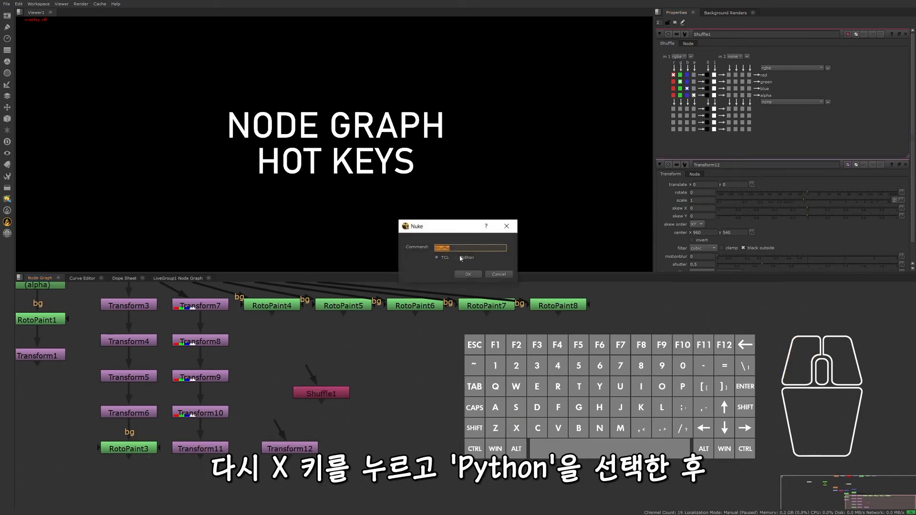
pyautogui.click(459, 258)
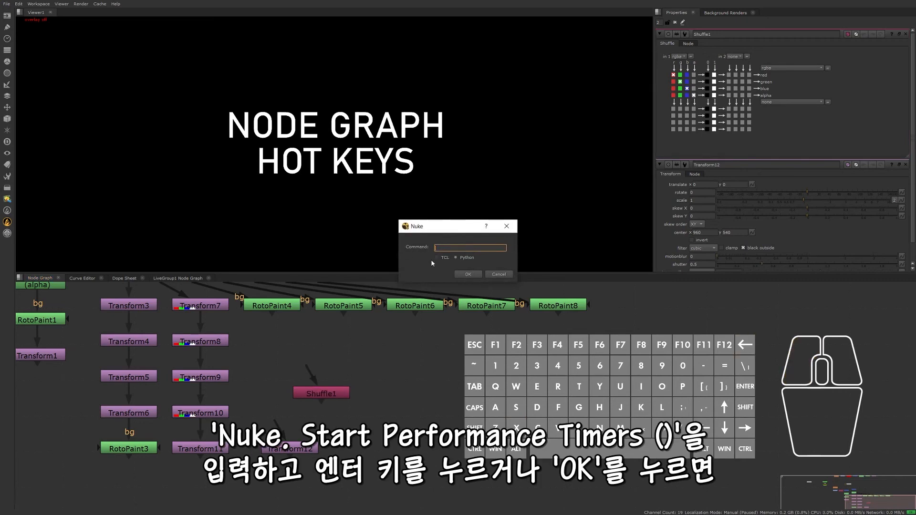
pyautogui.write('nuke.startPer')
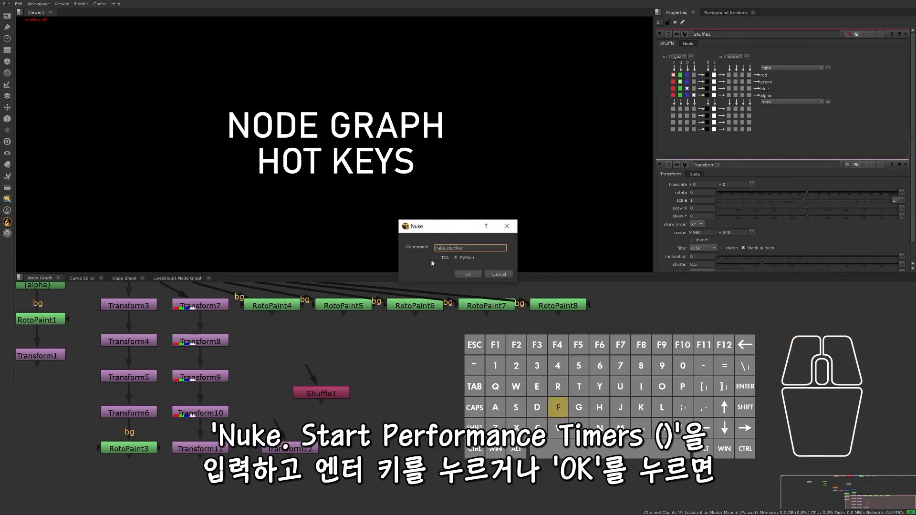
pyautogui.write('fomanceTimer')
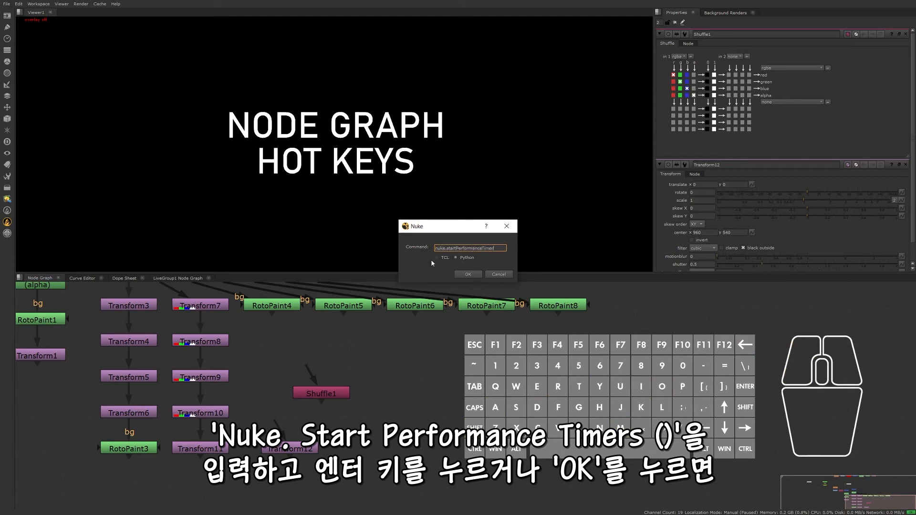
pyautogui.write('s()')
pyautogui.click(468, 274)
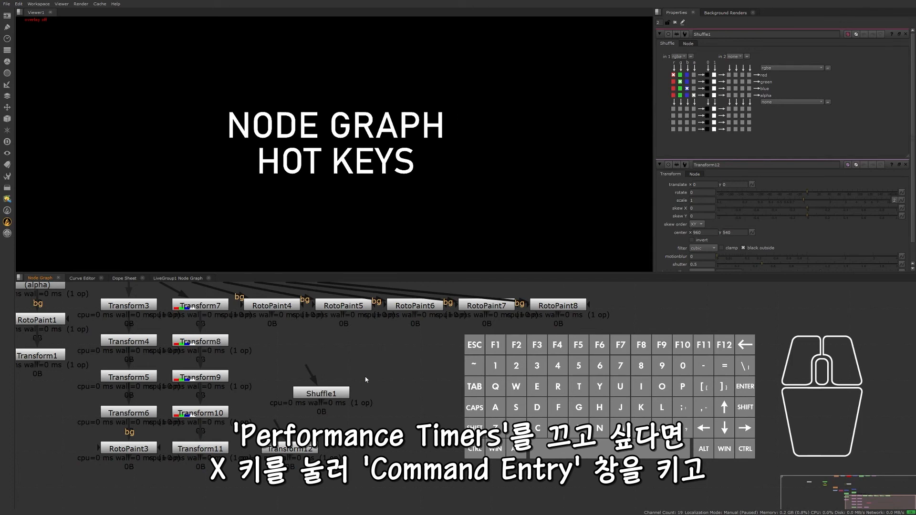
# - Stop the performance timers by changing the previous Python command to nuke.stopPerformanceTimers() and running it
pyautogui.press('x')
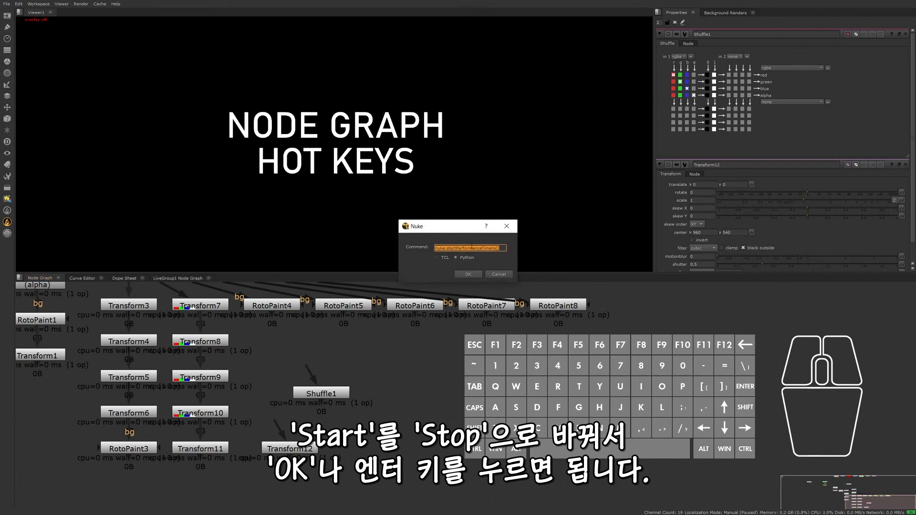
pyautogui.click(459, 248)
pyautogui.press('BackSpace')
pyautogui.press('BackSpace')
pyautogui.press('BackSpace')
pyautogui.write('op')
pyautogui.press('Return')
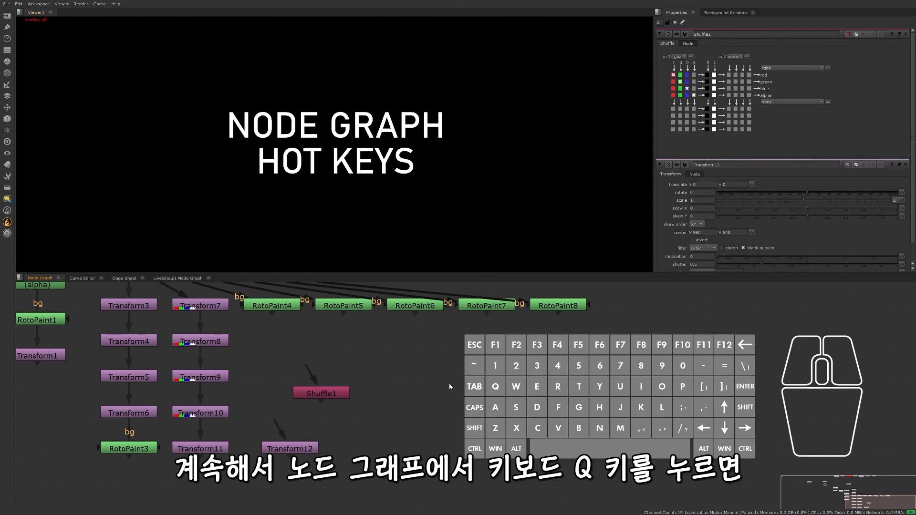
# - Check the current script's name and file path, and view its detailed script data in an enlarged info window
pyautogui.press('q')
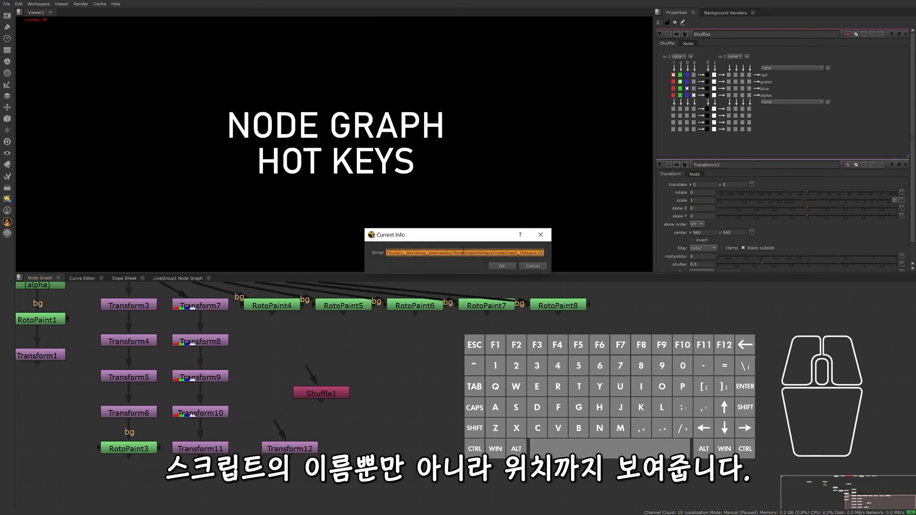
pyautogui.click(527, 266)
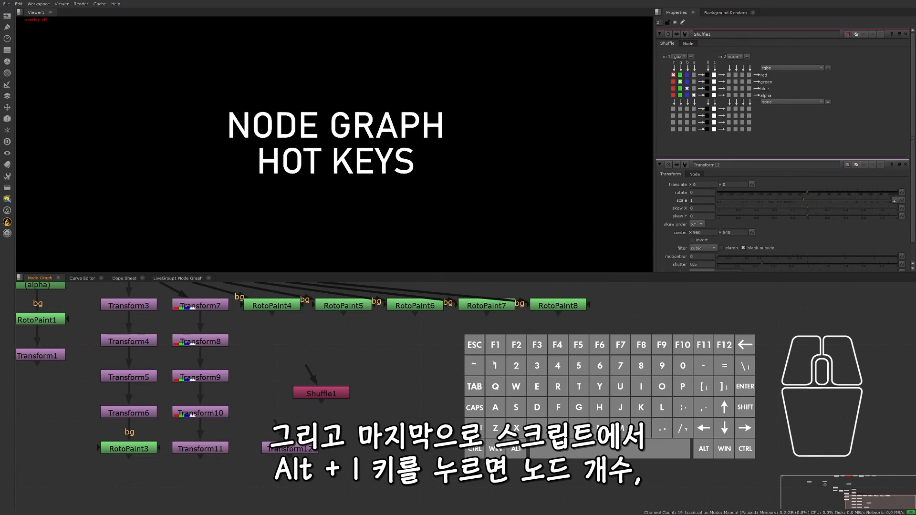
pyautogui.hotkey('alt', 'i')
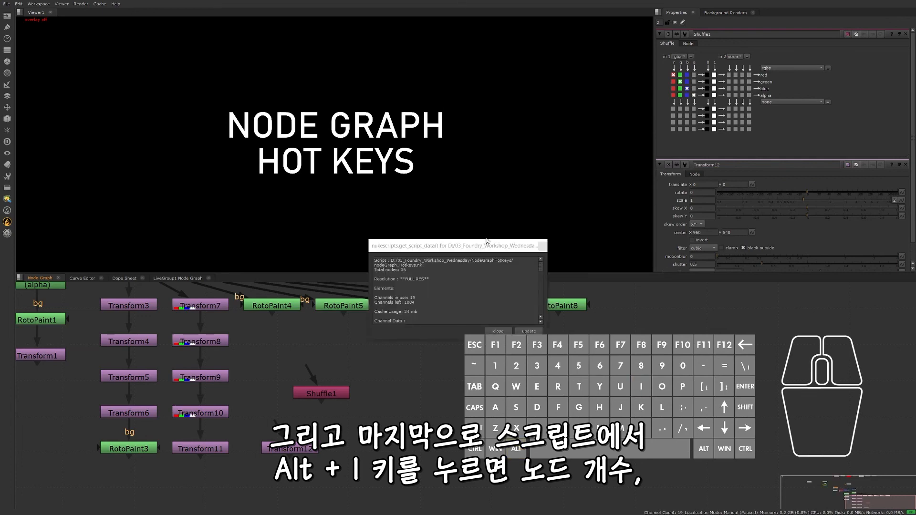
pyautogui.moveTo(487, 239); pyautogui.dragTo(500, 158)
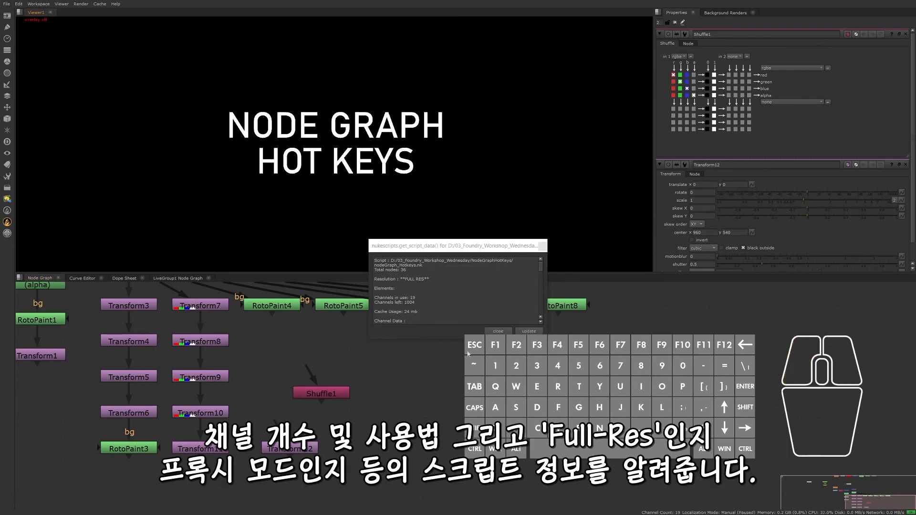
pyautogui.moveTo(468, 339); pyautogui.dragTo(468, 471)
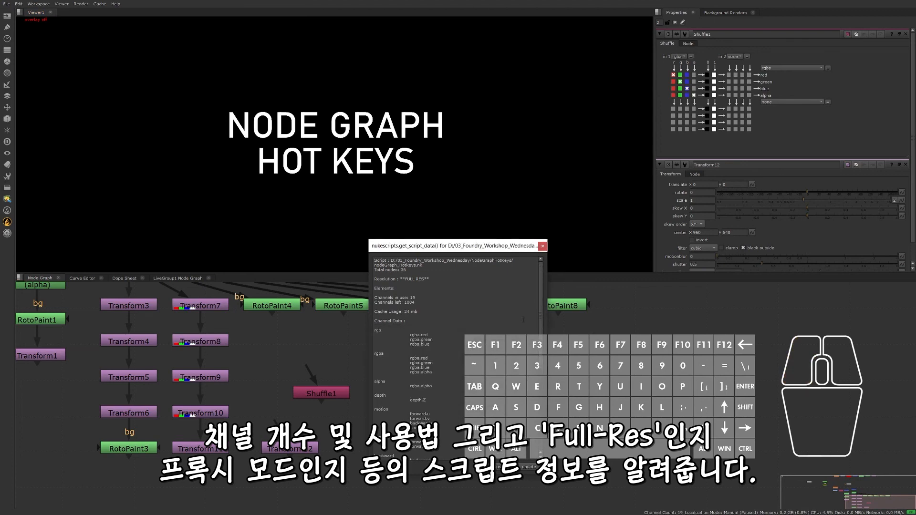
pyautogui.click(502, 467)
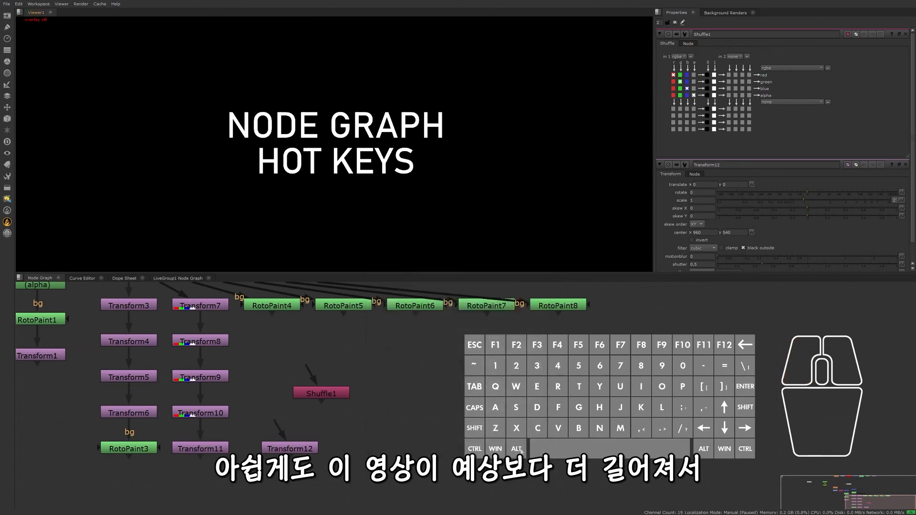